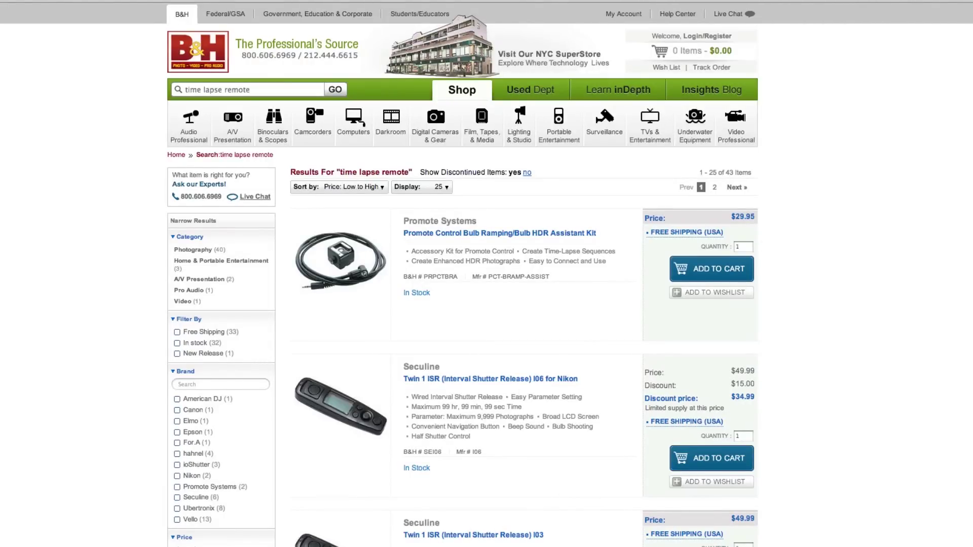
{"action": "scroll", "coordinate": [487, 304], "scroll_direction": "down", "scroll_amount": 3}
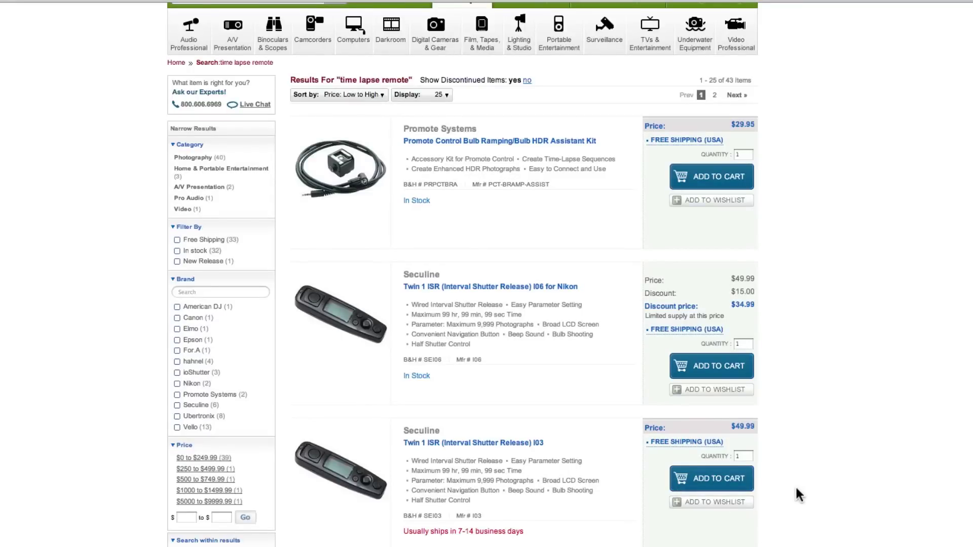
{"action": "scroll", "coordinate": [797, 495], "scroll_direction": "down", "scroll_amount": 3}
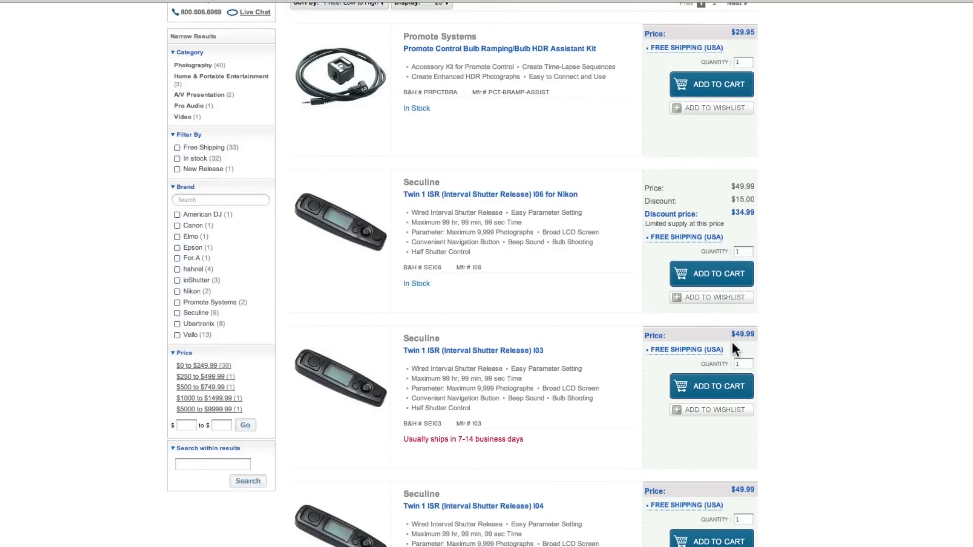
{"action": "scroll", "coordinate": [836, 317], "scroll_direction": "up", "scroll_amount": 6}
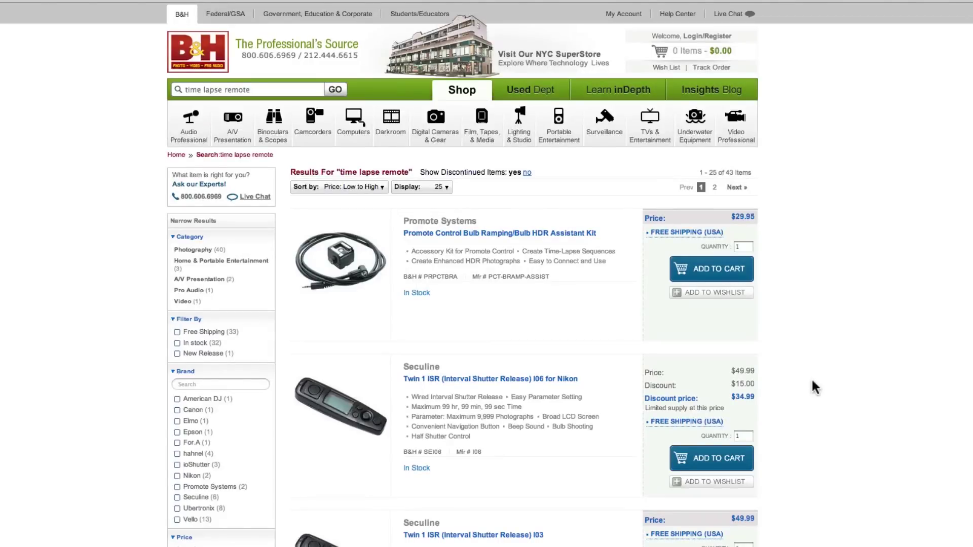
{"action": "key", "text": "super+Tab"}
Step: Return to Lightroom and select the first frame, tlArcRoffEiffel-100.jpg, in the filmstrip
{"action": "left_click", "coordinate": [400, 399]}
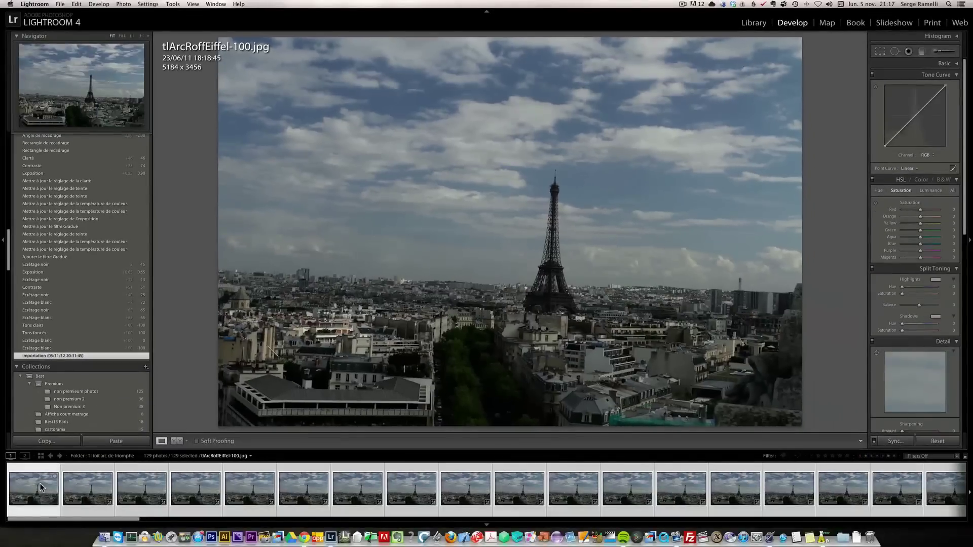
{"action": "left_click", "coordinate": [40, 483]}
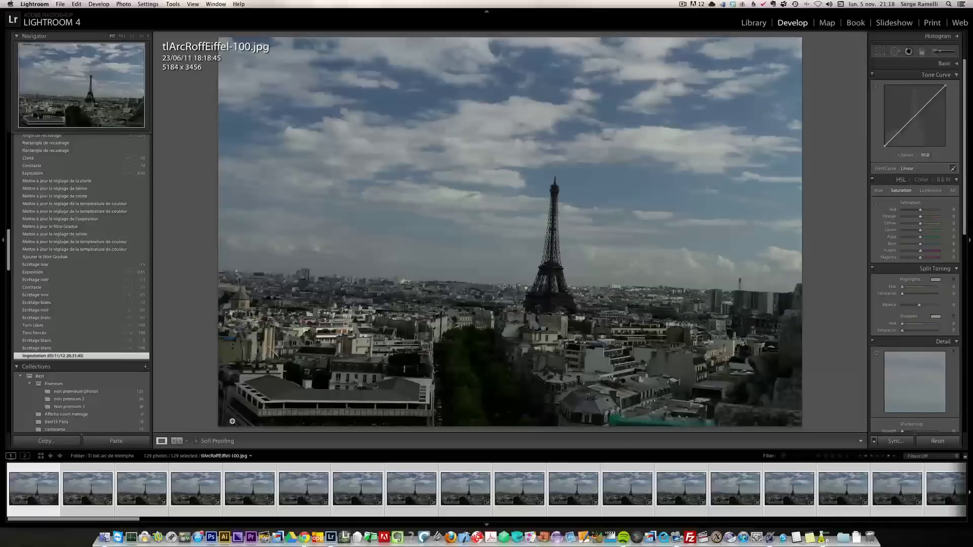
{"action": "left_click", "coordinate": [47, 495]}
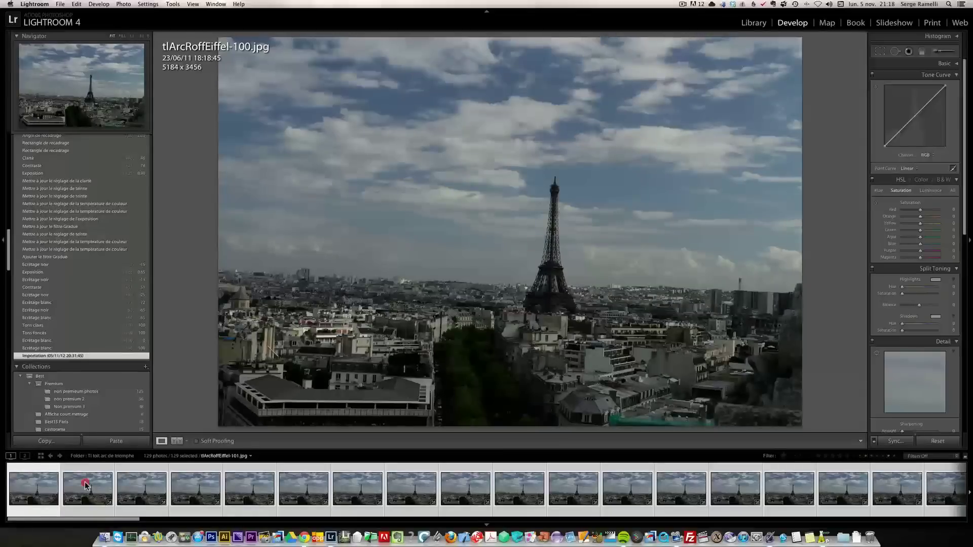
{"action": "left_click", "coordinate": [86, 486]}
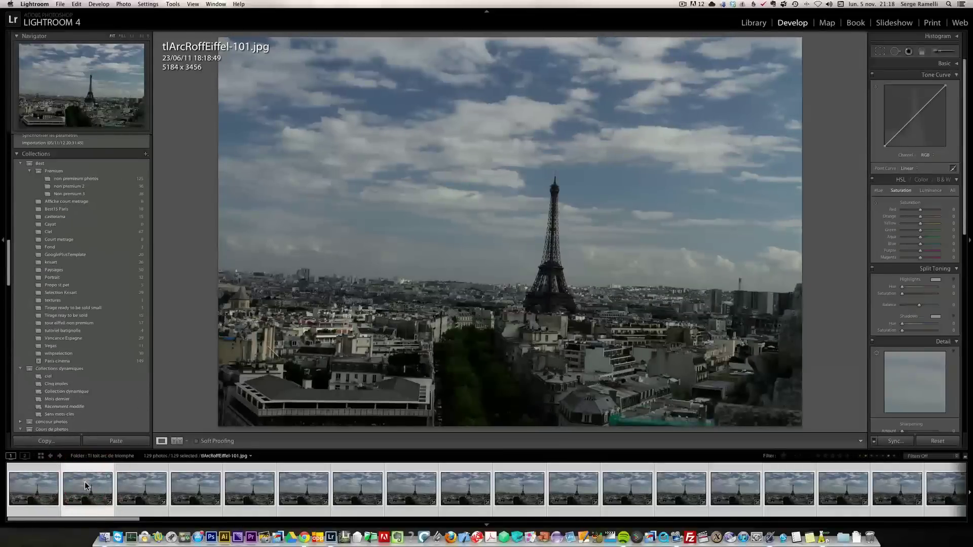
{"action": "left_click", "coordinate": [136, 489]}
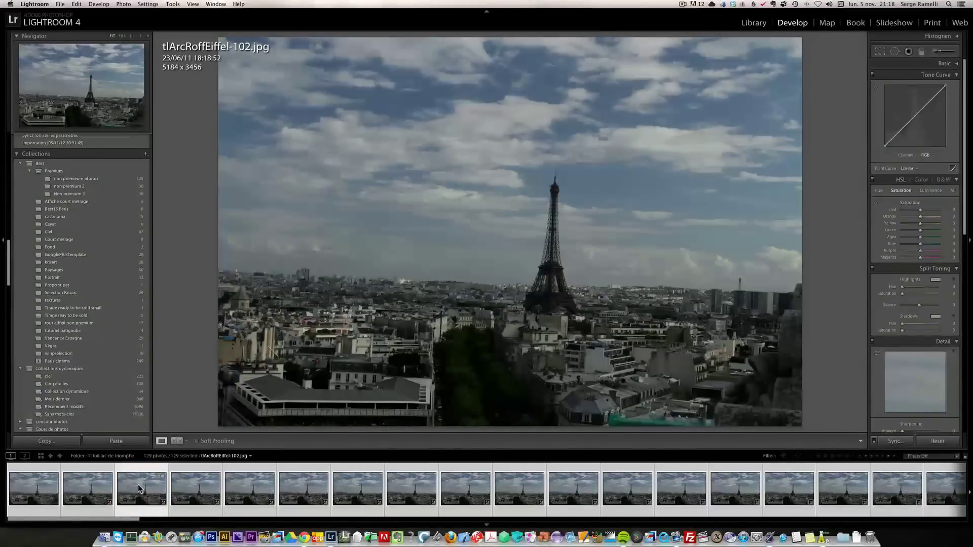
{"action": "left_click", "coordinate": [189, 486]}
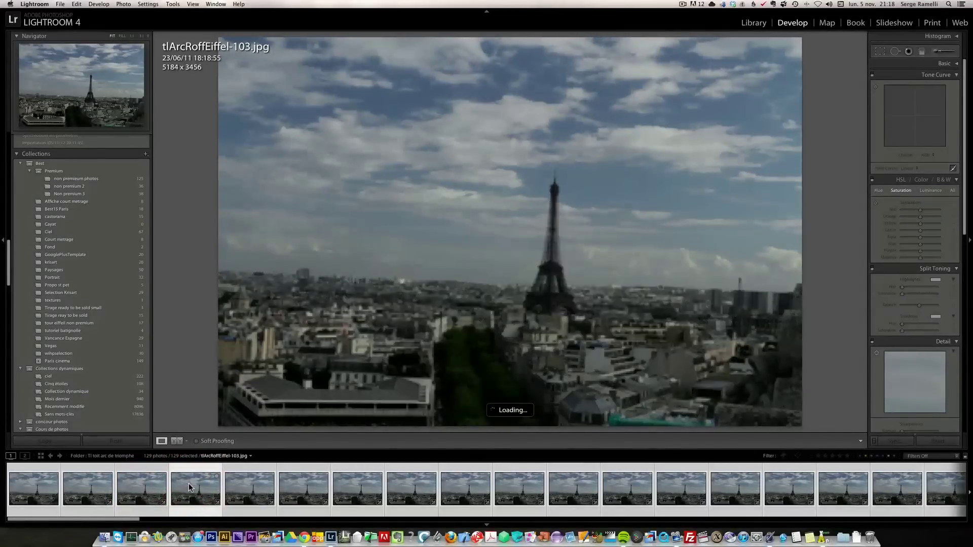
{"action": "left_click", "coordinate": [248, 489]}
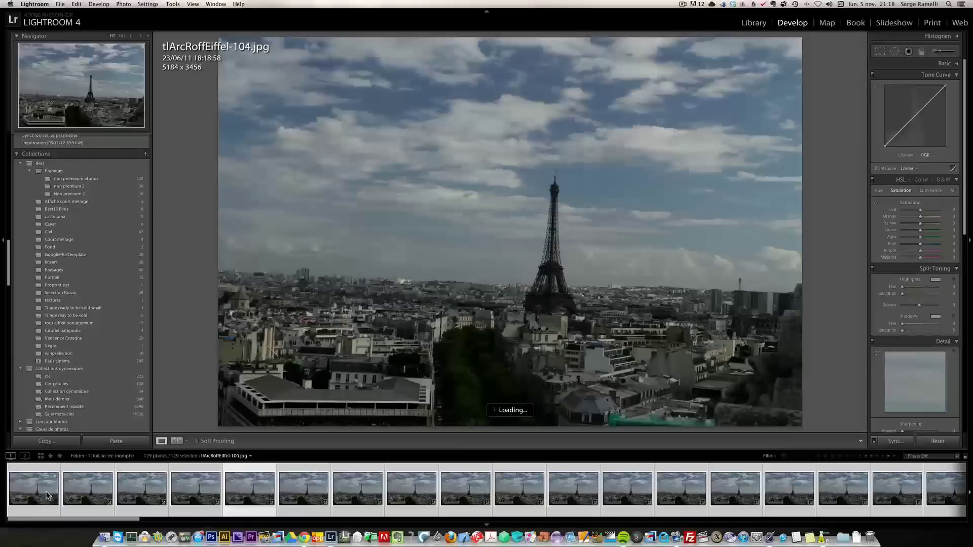
{"action": "left_click", "coordinate": [46, 495]}
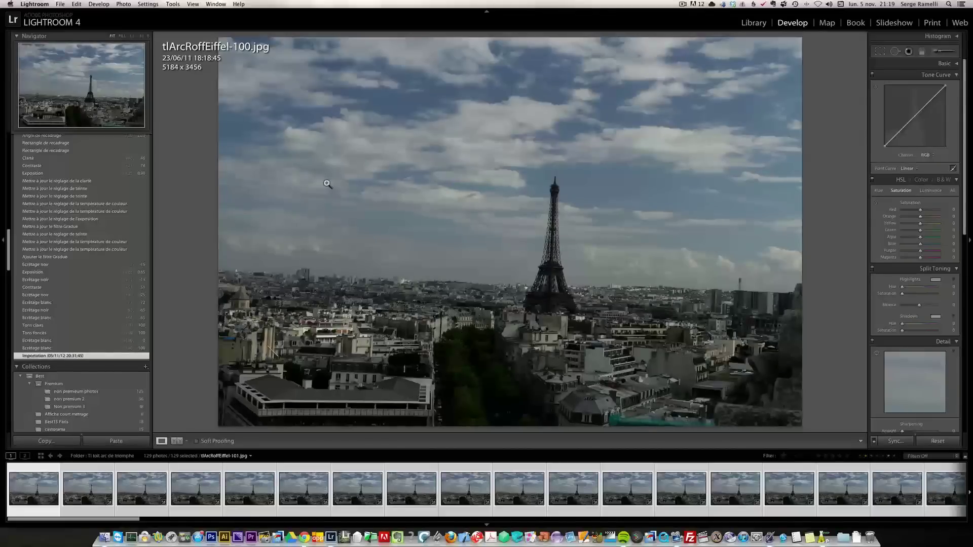
Step: Show the exposure and lens info overlay, step through frames 101–106, then return to tlArcRoffEiffel-100.jpg
{"action": "key", "text": "i"}
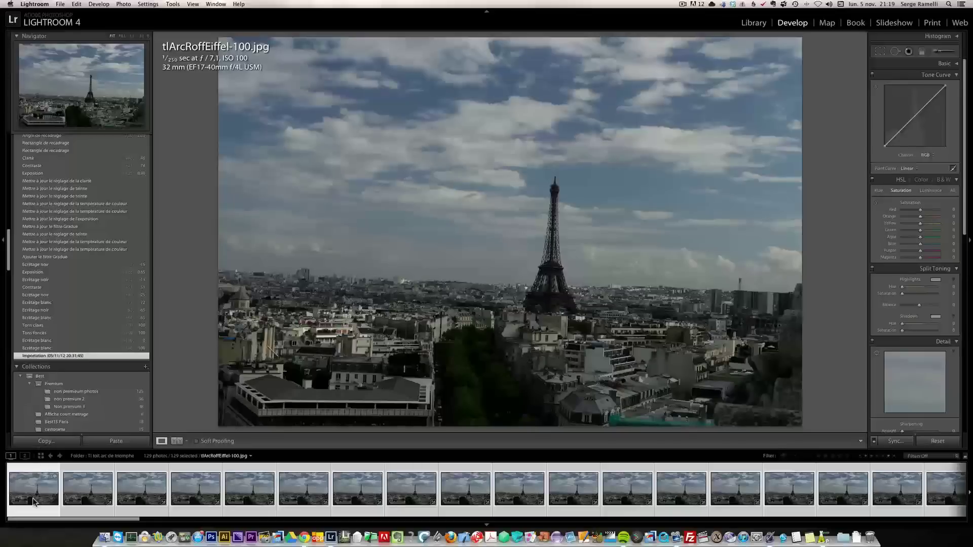
{"action": "left_click", "coordinate": [87, 493]}
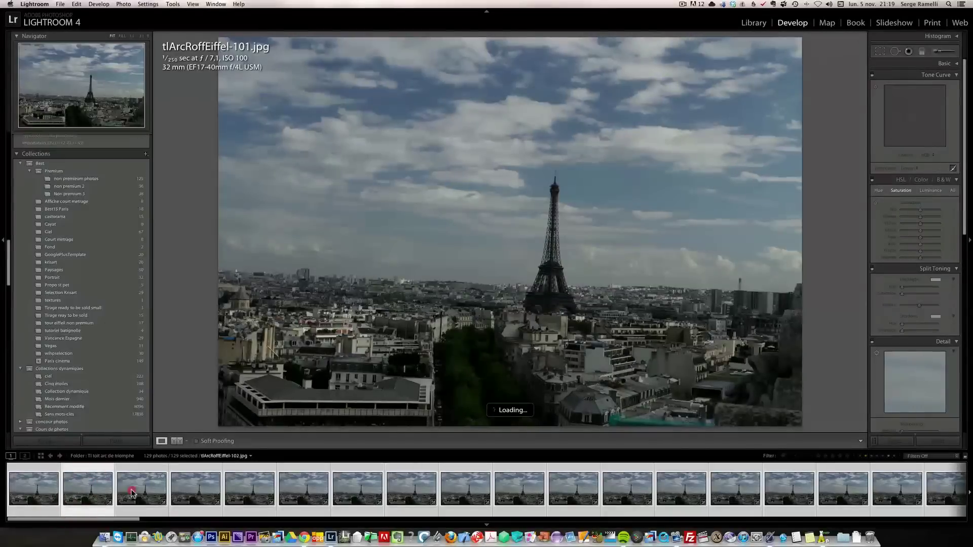
{"action": "left_click", "coordinate": [130, 493]}
{"action": "left_click", "coordinate": [202, 487]}
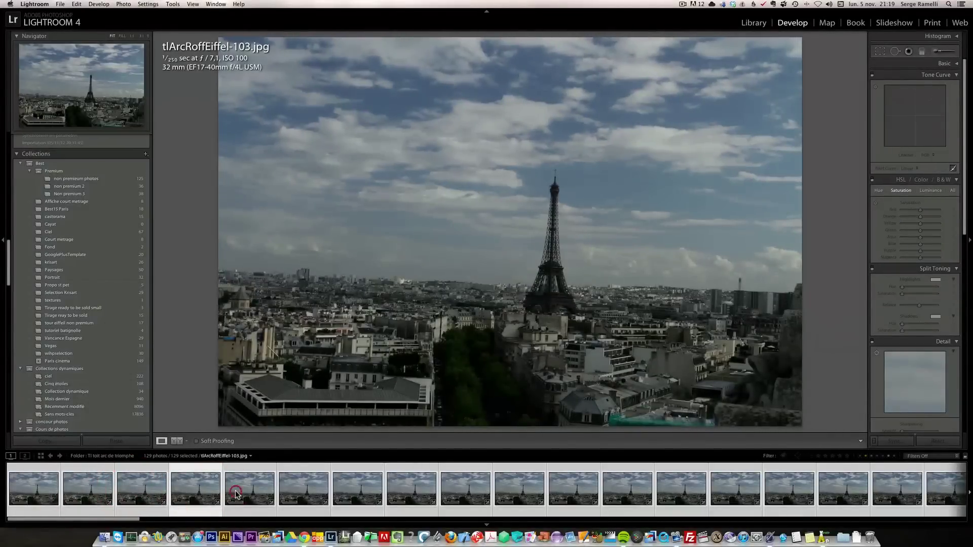
{"action": "left_click", "coordinate": [235, 493]}
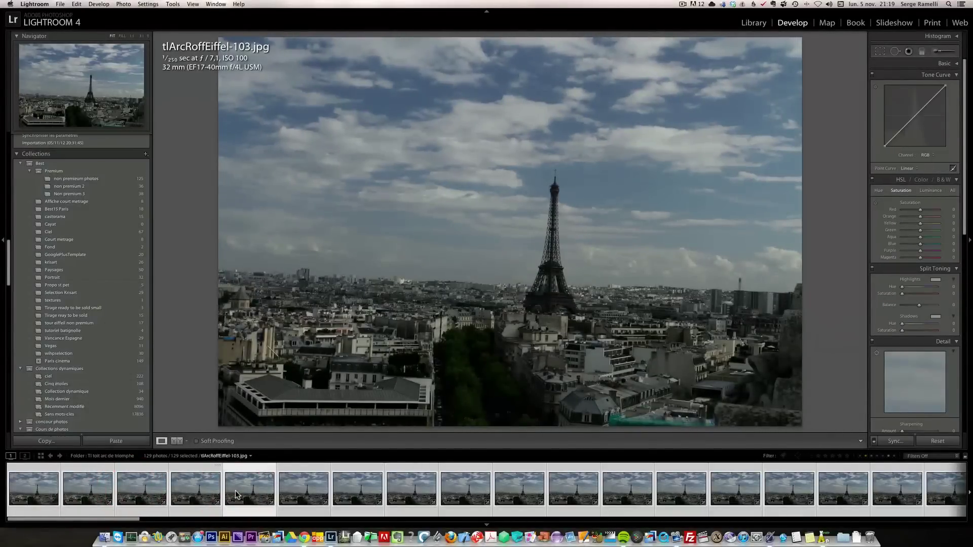
{"action": "left_click", "coordinate": [299, 484]}
{"action": "left_click", "coordinate": [348, 483]}
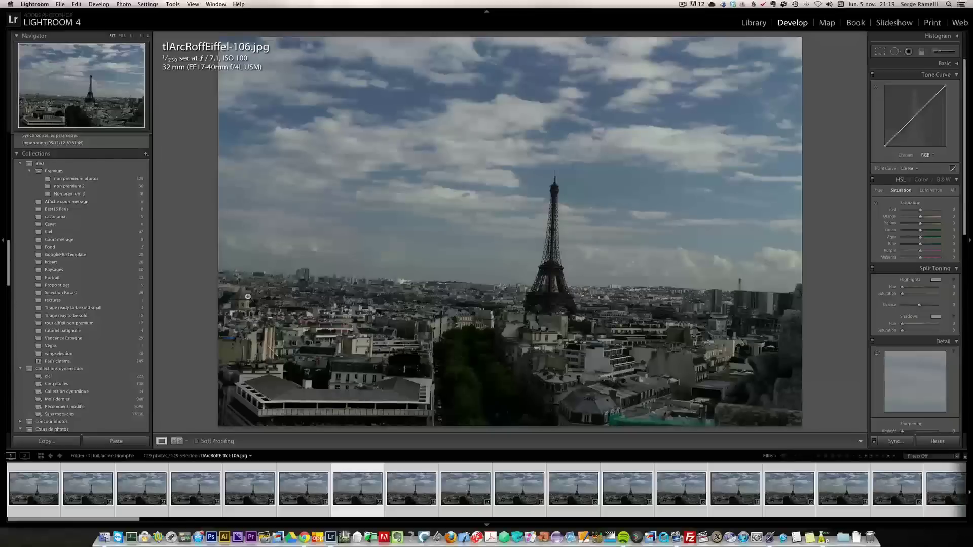
{"action": "left_click", "coordinate": [46, 488]}
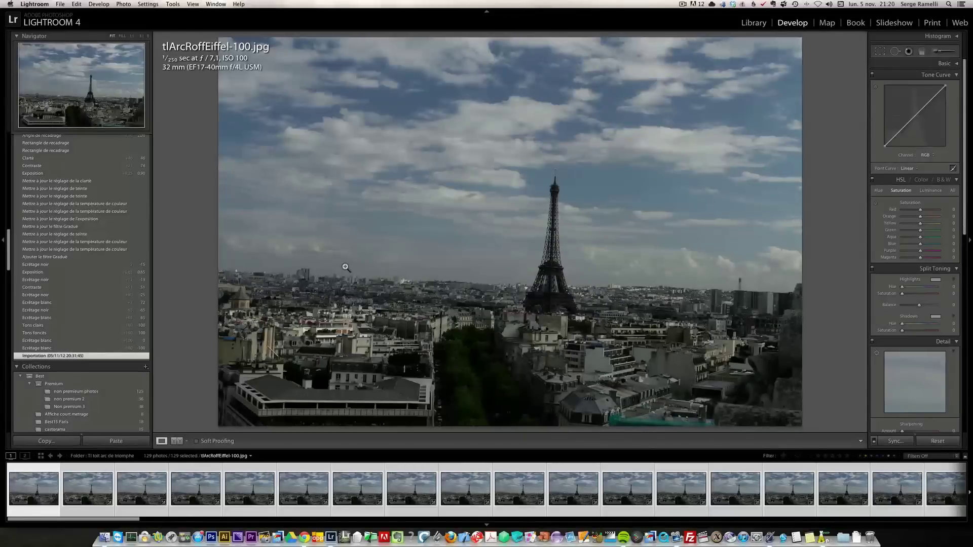
Step: Switch to Chrome and bring up the lrtimelapse.com tab
{"action": "key", "text": "super"}
{"action": "key", "text": "super+Tab"}
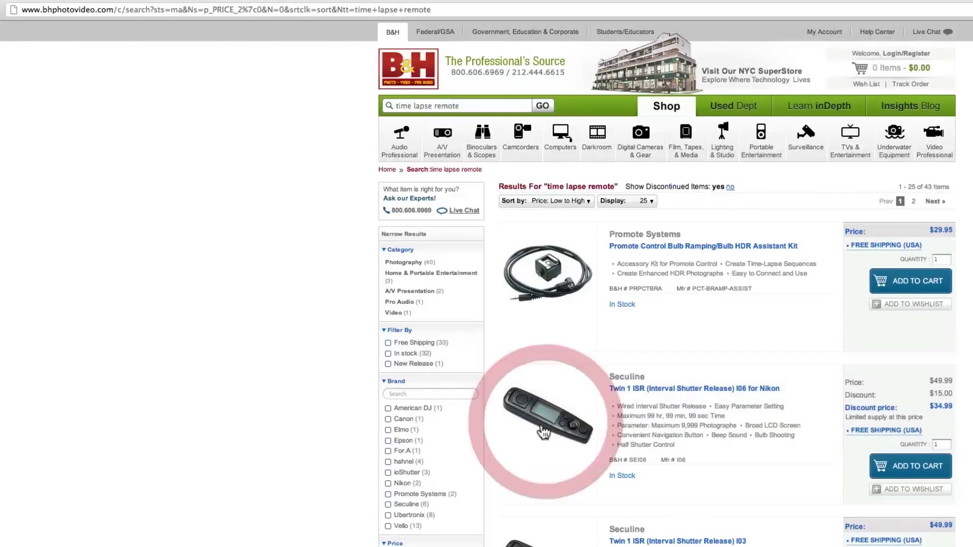
{"action": "left_click", "coordinate": [167, 1]}
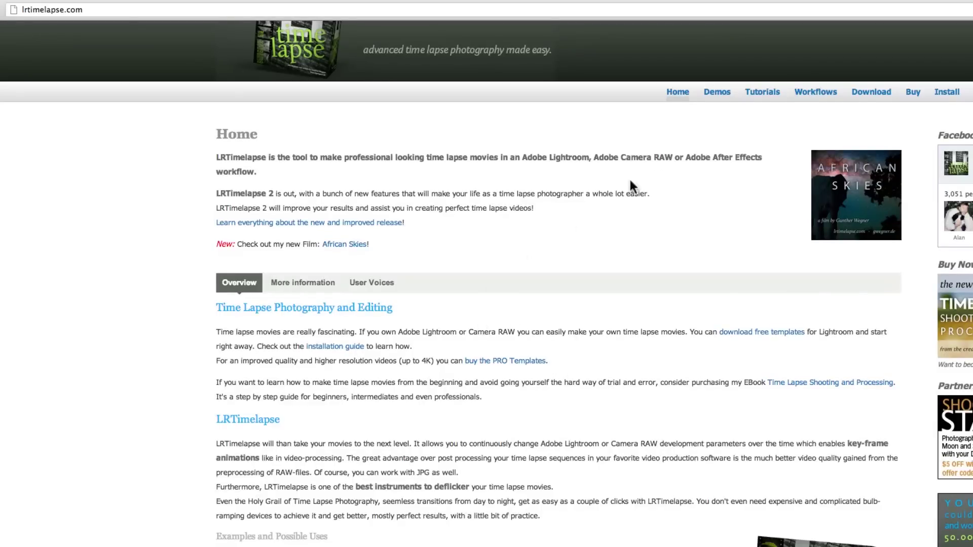
Step: Go to the Download page of the LRTimelapse site
{"action": "left_click", "coordinate": [872, 94]}
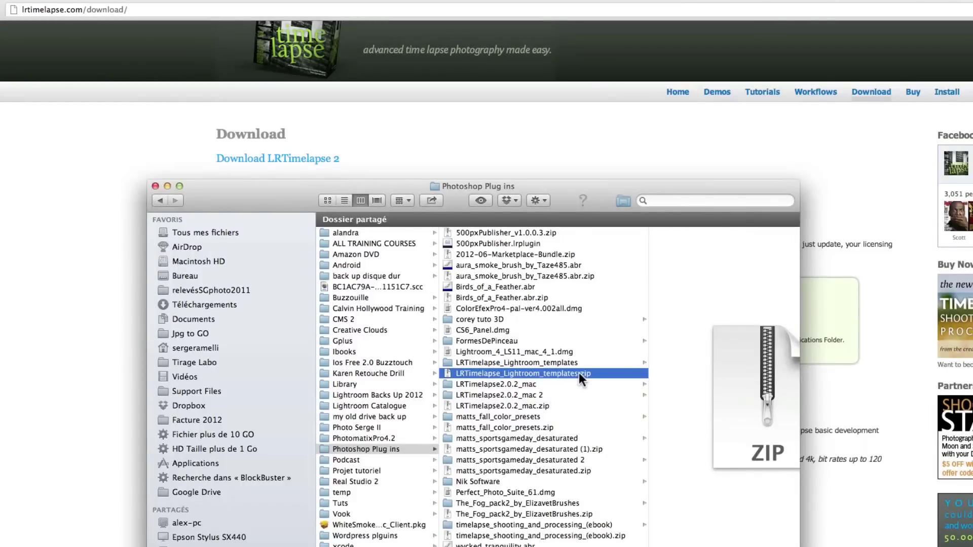
Step: Inspect the LRTimelapse_Lightroom_templates folder's Slideshow Templates and Video Presets subfolders
{"action": "left_click", "coordinate": [509, 360]}
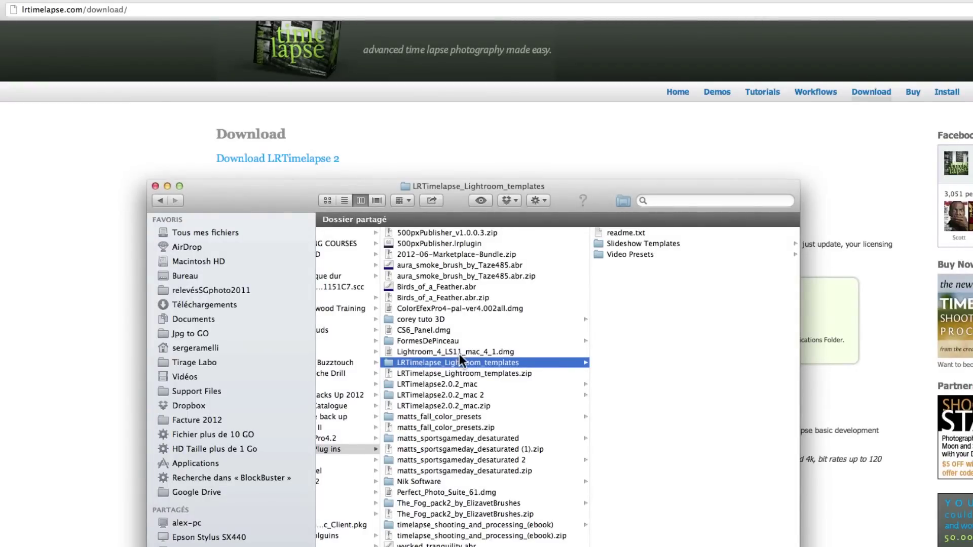
{"action": "left_click", "coordinate": [641, 245]}
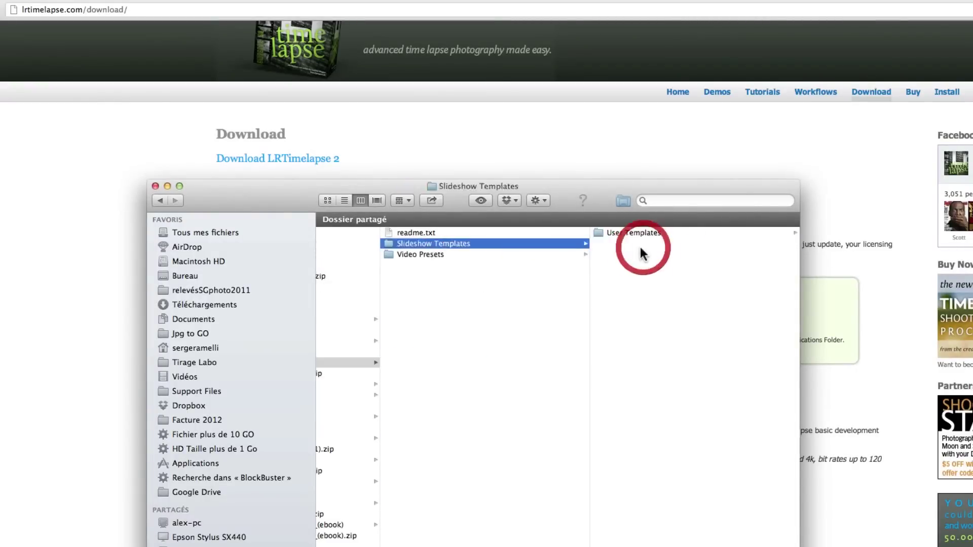
{"action": "left_click", "coordinate": [423, 255]}
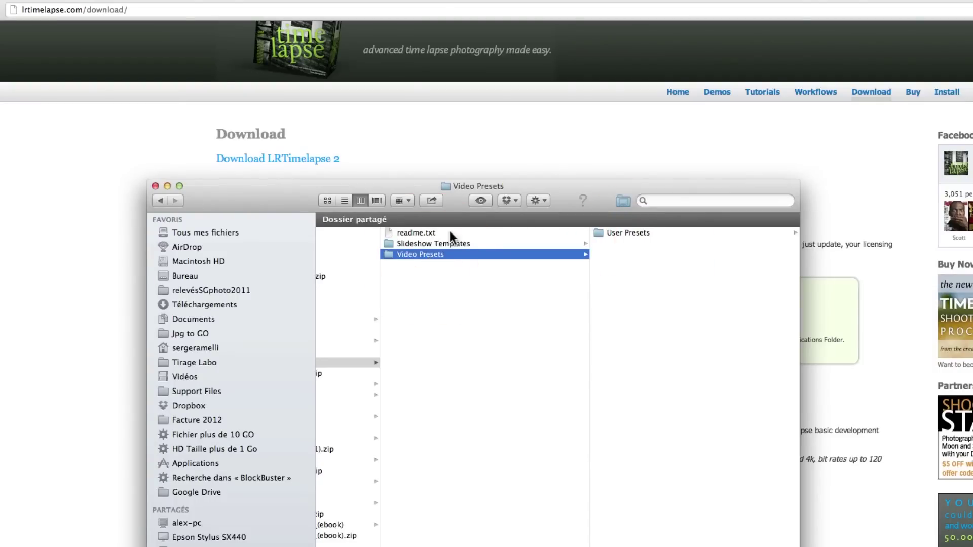
{"action": "left_click_drag", "start_coordinate": [458, 188], "coordinate": [653, 200]}
Step: Copy LRTimelapse_Lightroom_templates.zip using the Copier context command
{"action": "left_click", "coordinate": [538, 385]}
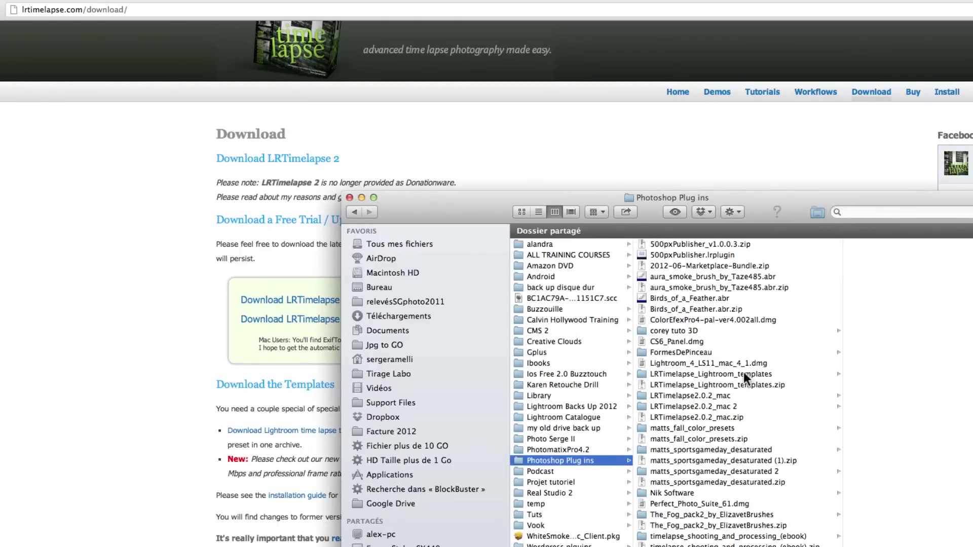
{"action": "left_click", "coordinate": [744, 385]}
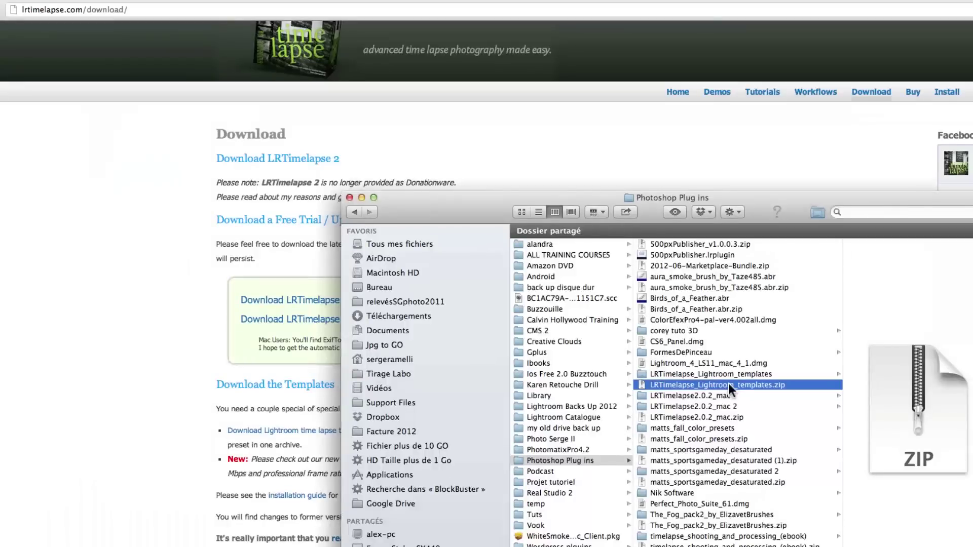
{"action": "right_click", "coordinate": [728, 383]}
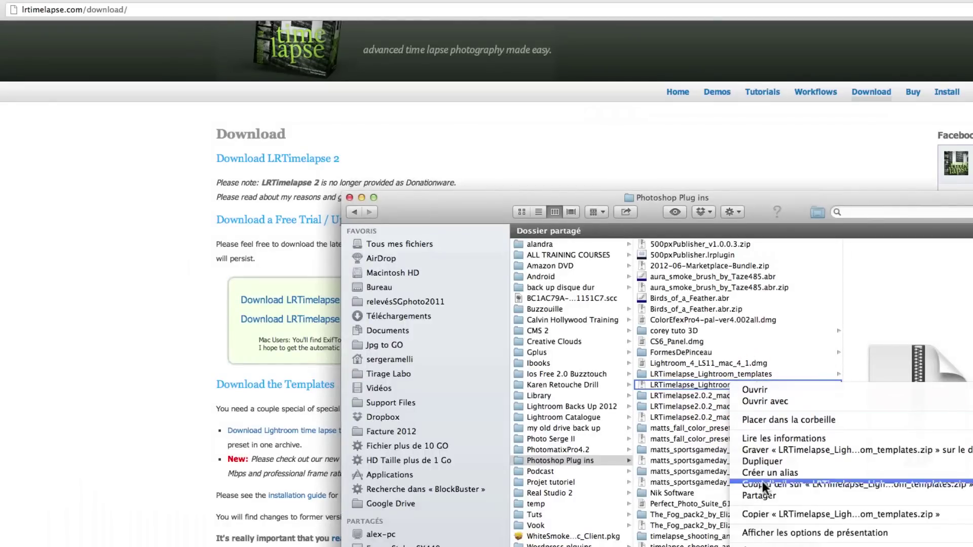
{"action": "left_click", "coordinate": [768, 515]}
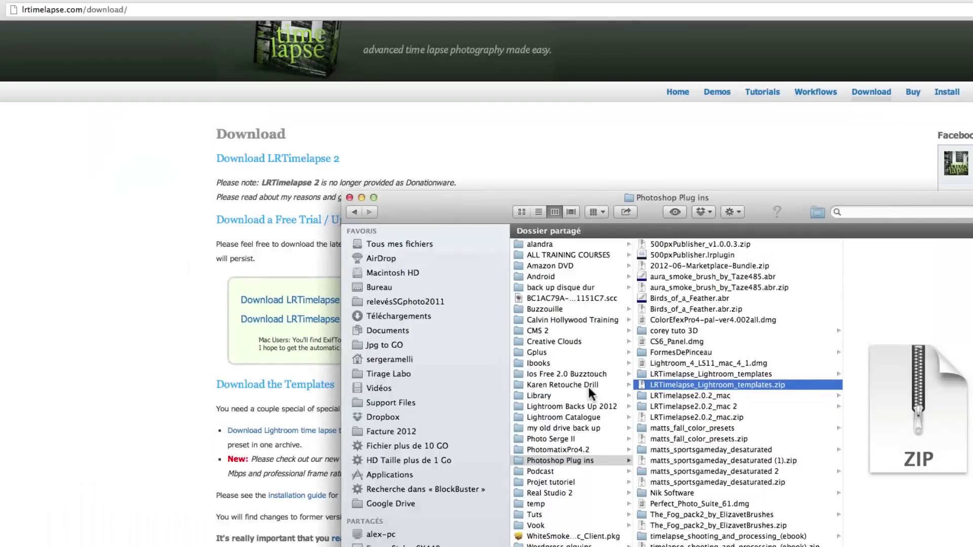
Step: Switch to Lightroom and open Preferences on the Presets tab
{"action": "key", "text": "super+Tab"}
{"action": "left_click", "coordinate": [616, 415]}
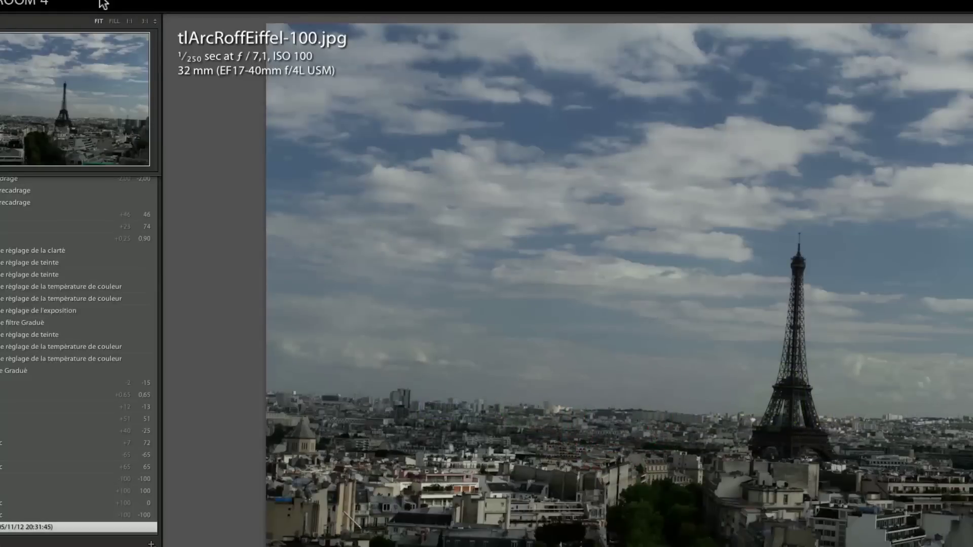
{"action": "left_click", "coordinate": [26, 2]}
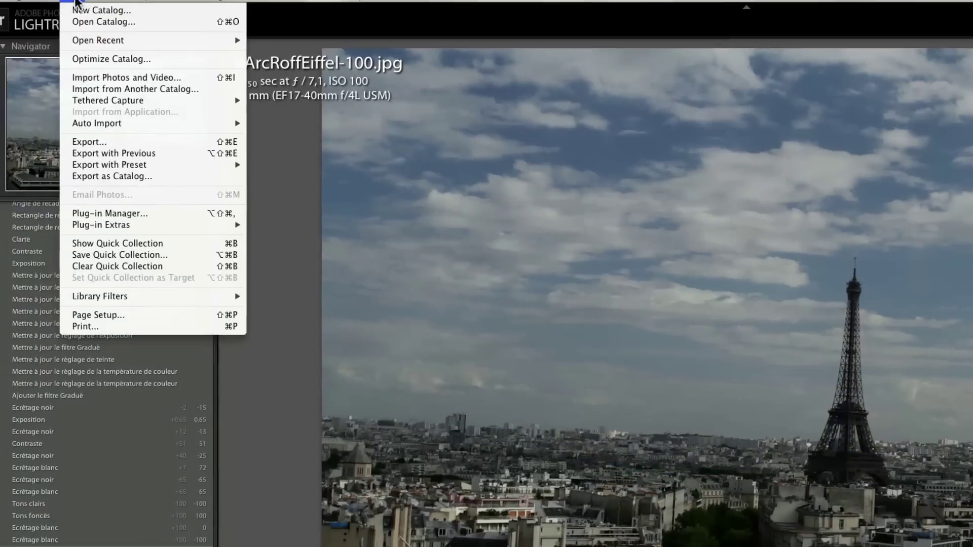
{"action": "mouse_move", "coordinate": [54, 6]}
{"action": "left_click", "coordinate": [69, 39]}
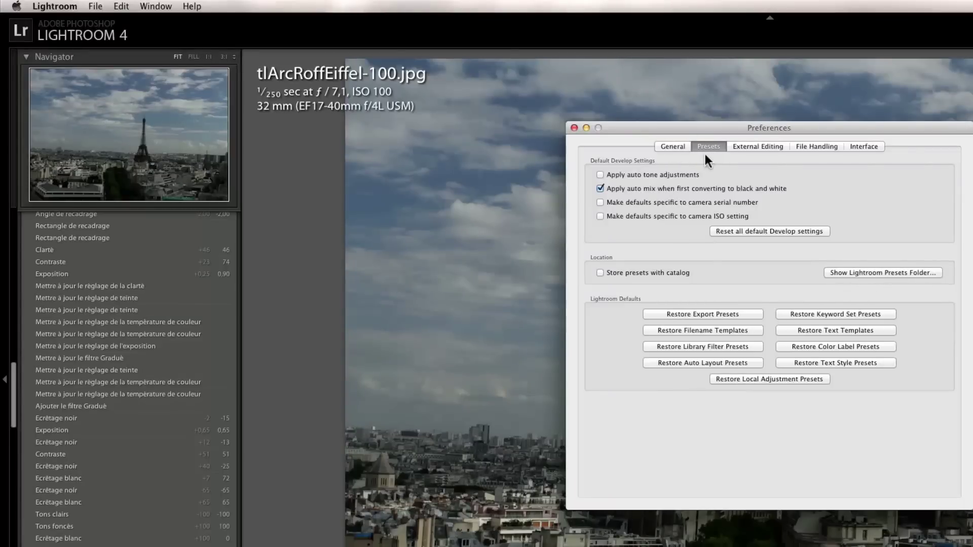
Step: Reveal the Lightroom presets folder in Finder and close the Photoshop Plug ins window
{"action": "left_click", "coordinate": [865, 273]}
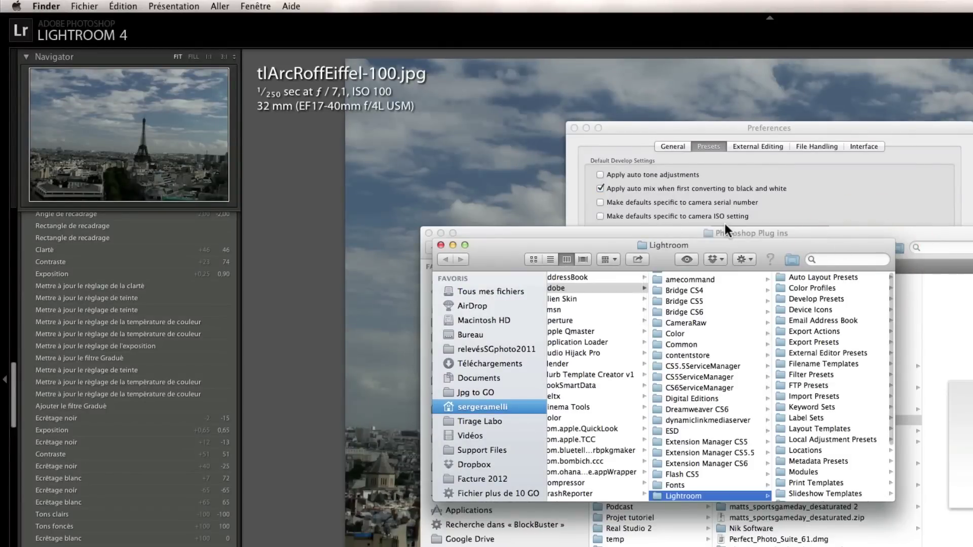
{"action": "right_click", "coordinate": [747, 497]}
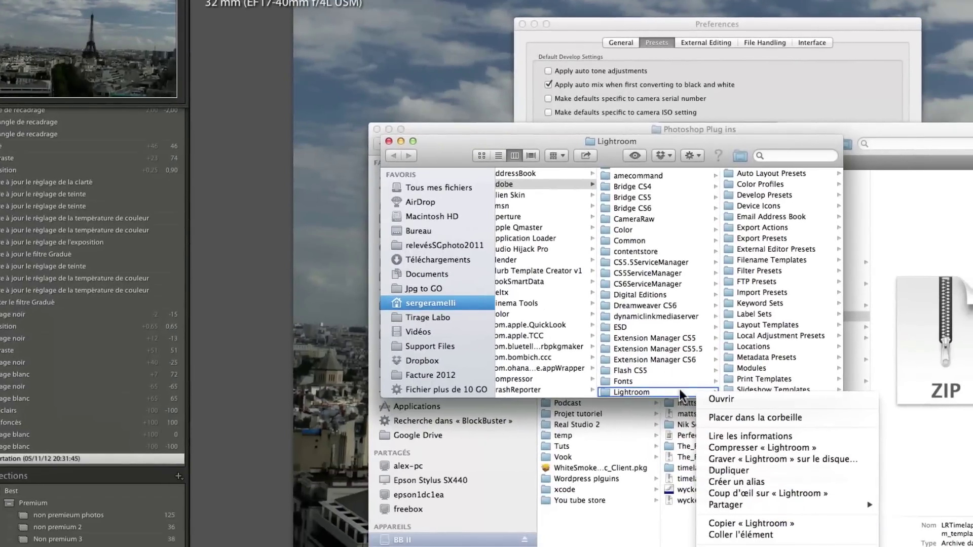
{"action": "left_click", "coordinate": [721, 499]}
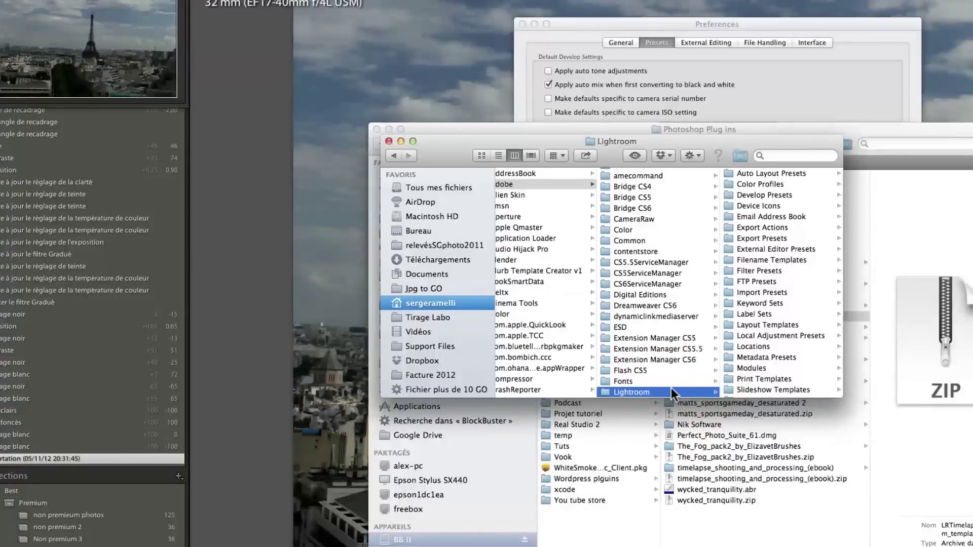
{"action": "scroll", "coordinate": [716, 345], "scroll_direction": "down", "scroll_amount": 5}
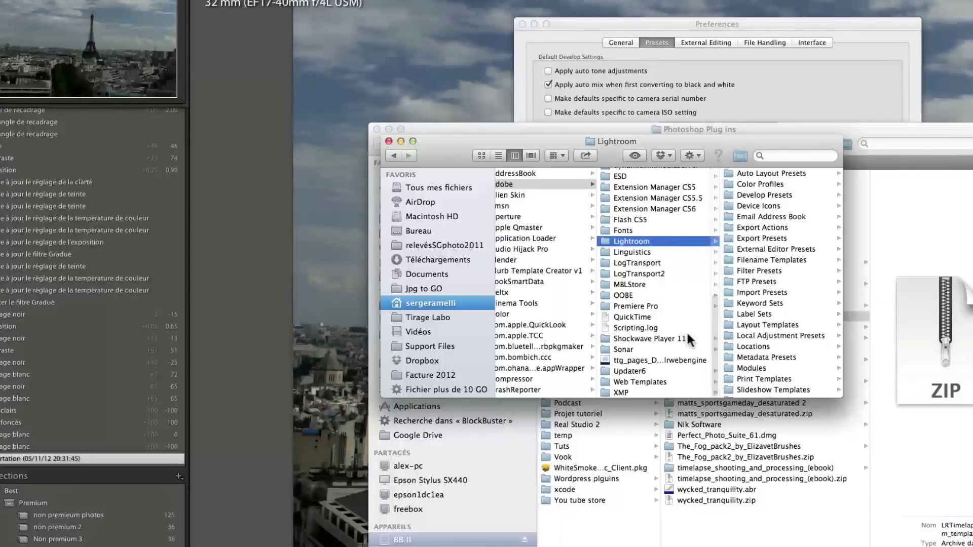
{"action": "left_click", "coordinate": [895, 131]}
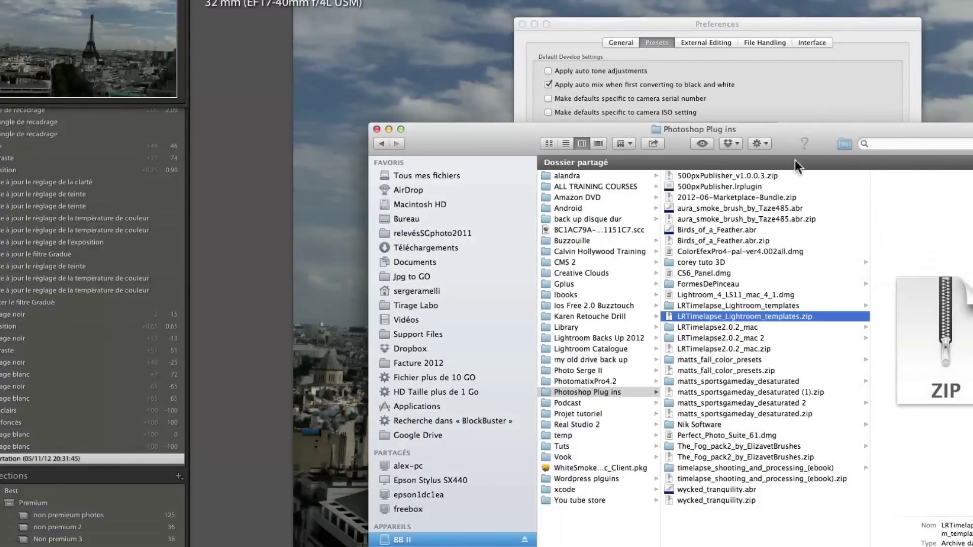
{"action": "left_click", "coordinate": [814, 98]}
{"action": "left_click", "coordinate": [954, 134]}
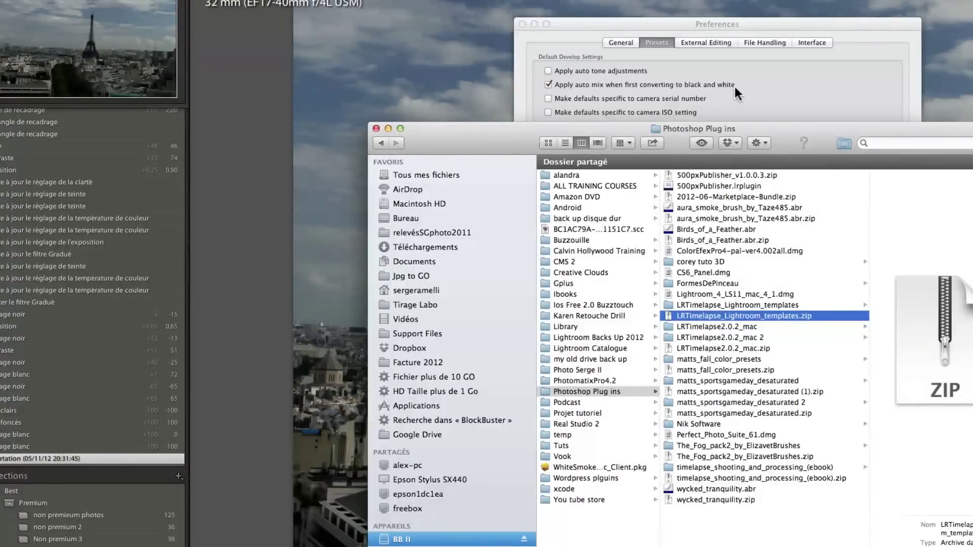
{"action": "left_click", "coordinate": [377, 128]}
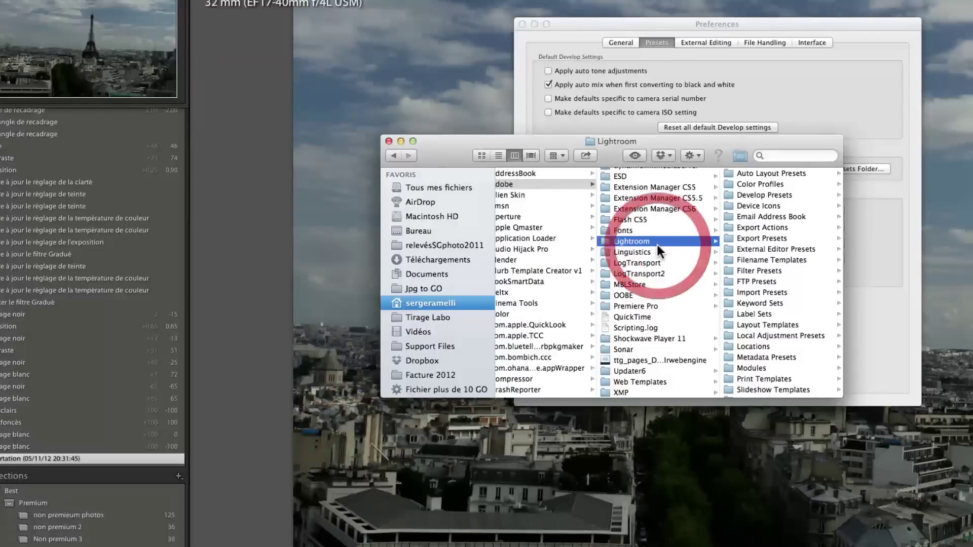
Step: Paste the templates zip into the Lightroom presets folder and close that Finder window
{"action": "right_click", "coordinate": [688, 239]}
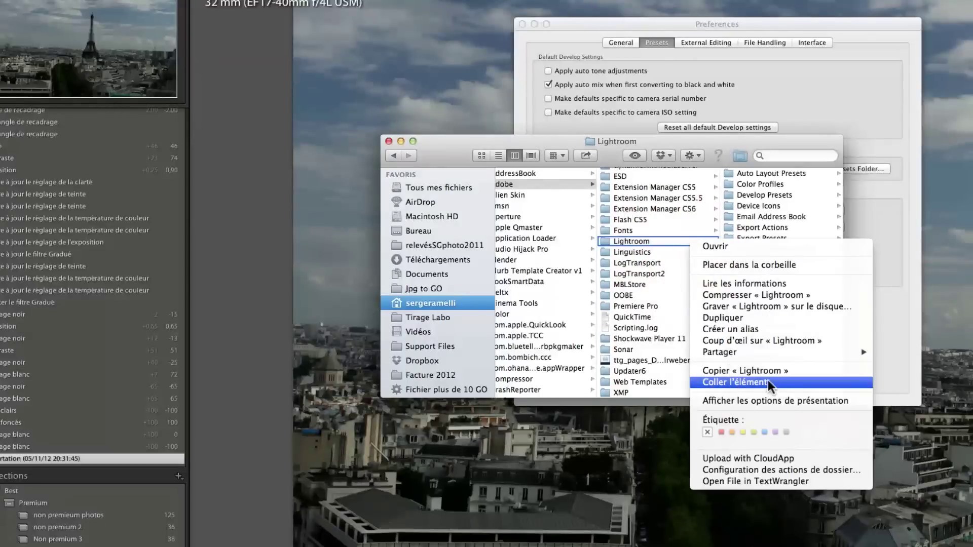
{"action": "left_click", "coordinate": [642, 237]}
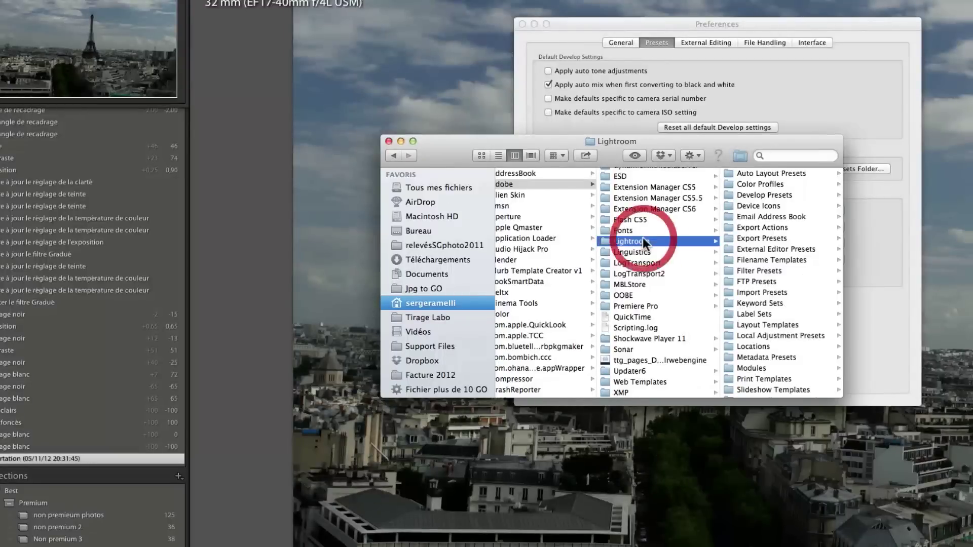
{"action": "scroll", "coordinate": [755, 259], "scroll_direction": "down", "scroll_amount": 3}
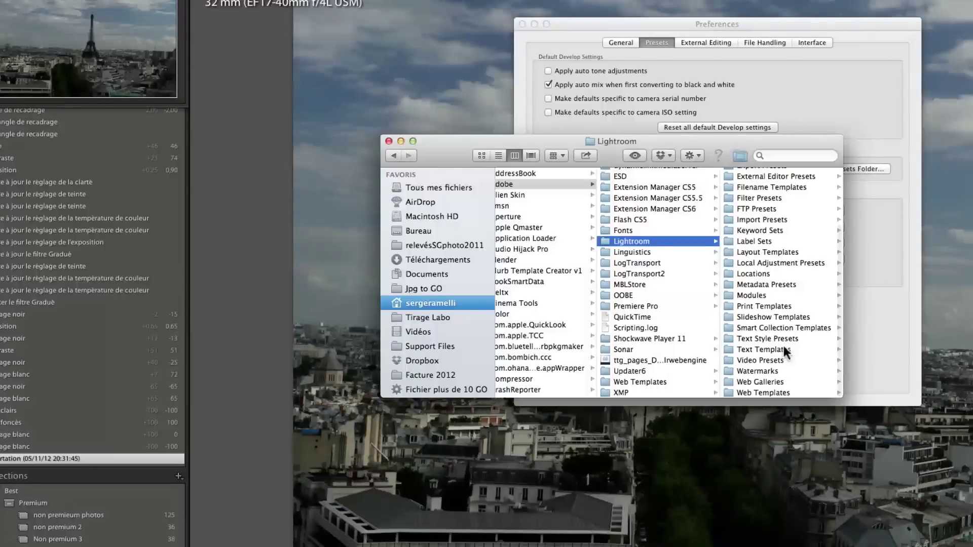
{"action": "scroll", "coordinate": [784, 345], "scroll_direction": "up", "scroll_amount": 3}
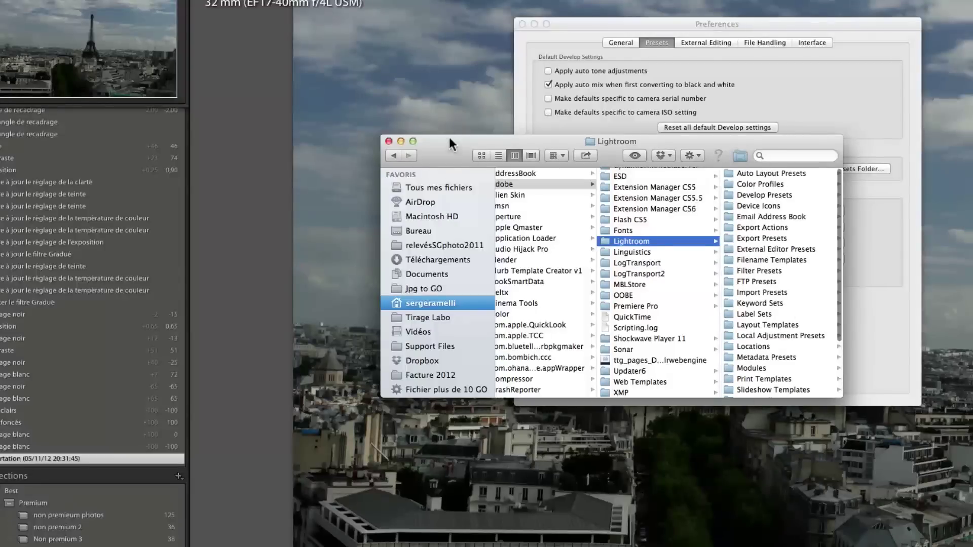
{"action": "left_click", "coordinate": [389, 141]}
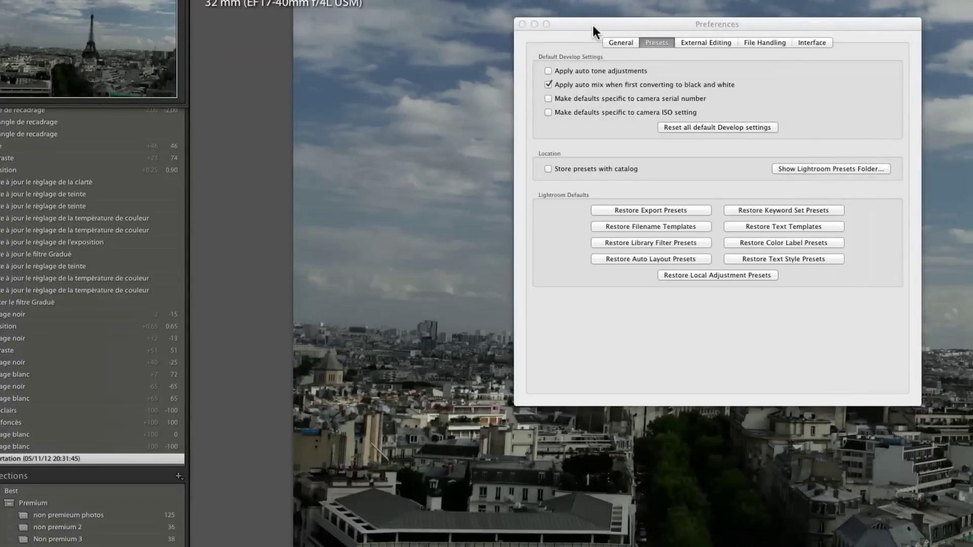
Step: Close Preferences, paste the copied develop settings onto all 129 frames, then reselect tlArcRoffEiffel-100.jpg
{"action": "left_click_drag", "start_coordinate": [593, 26], "coordinate": [529, 9]}
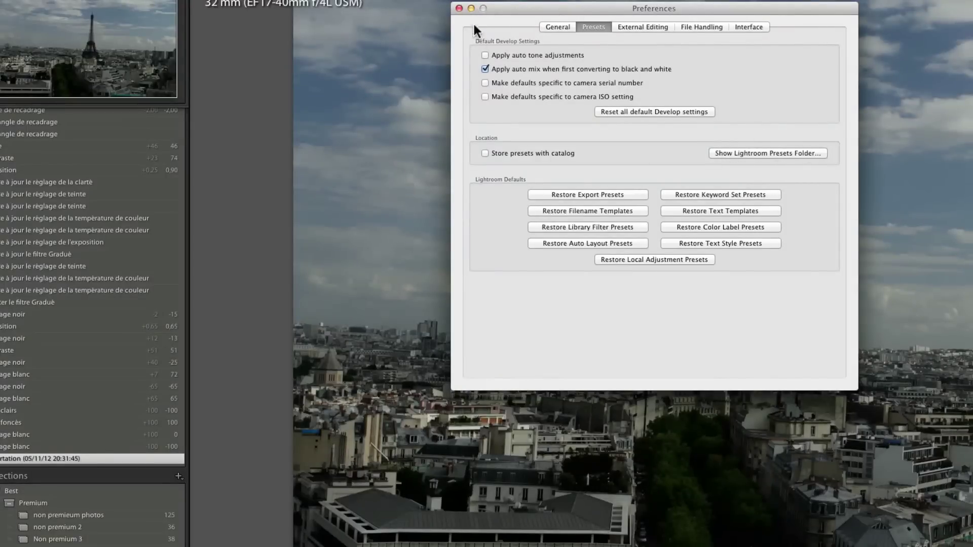
{"action": "left_click", "coordinate": [459, 8]}
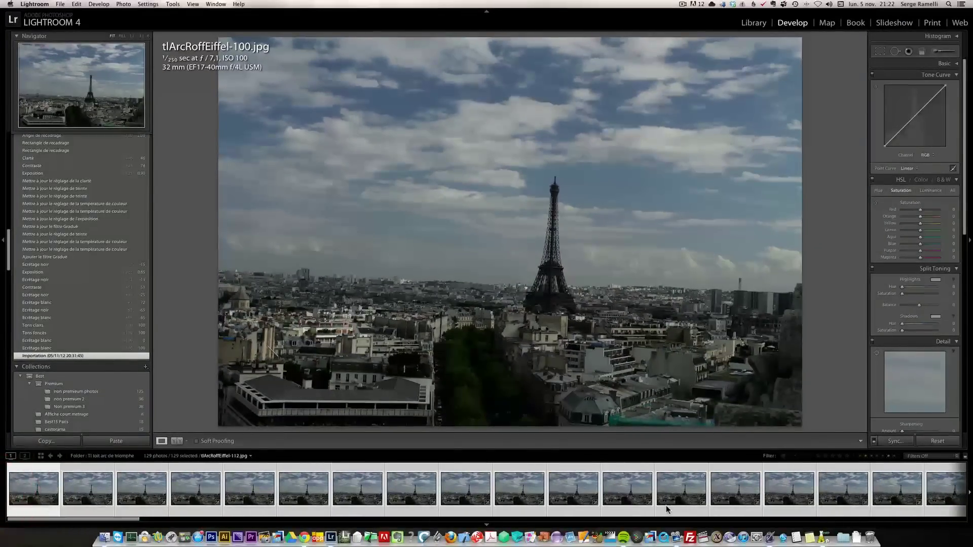
{"action": "left_click", "coordinate": [35, 487]}
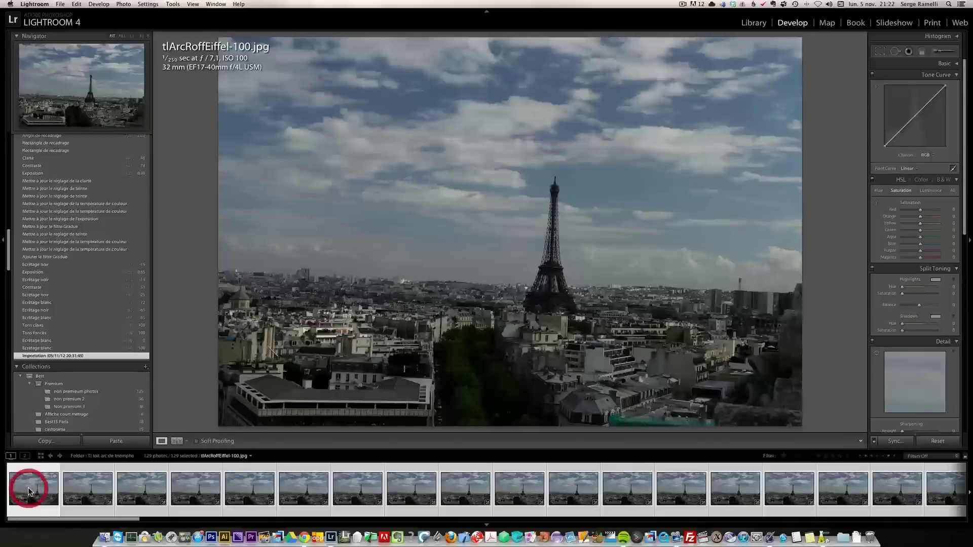
{"action": "left_click", "coordinate": [37, 490]}
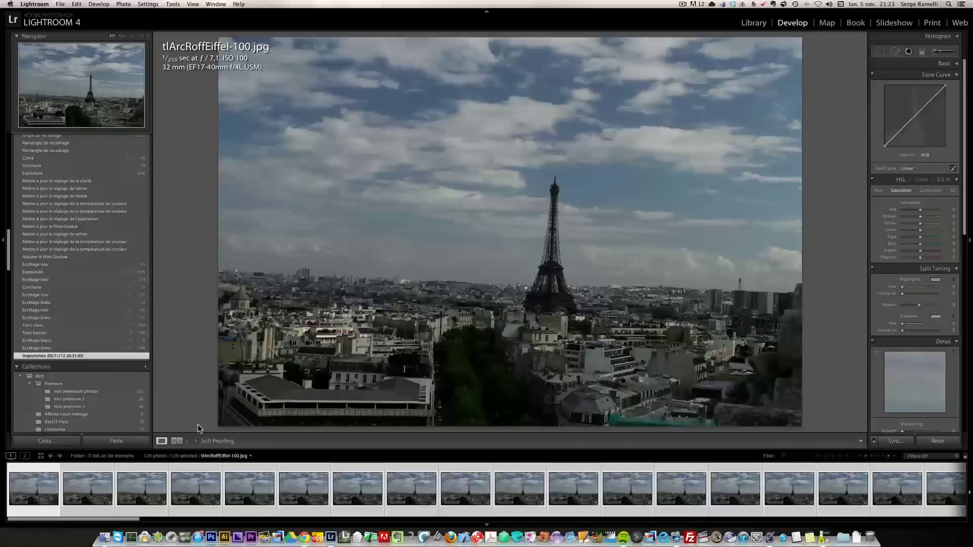
{"action": "mouse_move", "coordinate": [137, 519]}
{"action": "left_mouse_down"}
{"action": "mouse_move", "coordinate": [816, 517]}
{"action": "mouse_move", "coordinate": [133, 518]}
{"action": "left_mouse_up"}
{"action": "left_click", "coordinate": [132, 445]}
{"action": "left_click", "coordinate": [39, 490]}
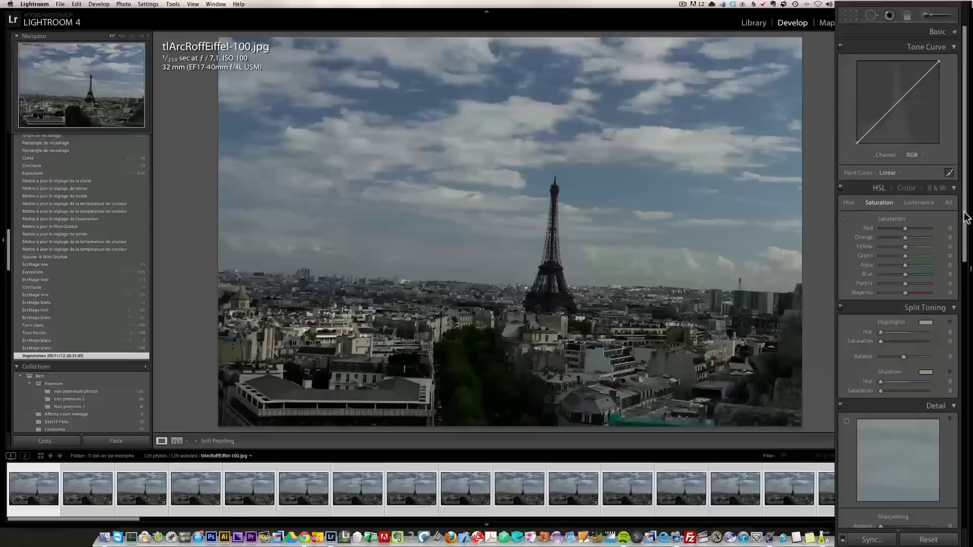
Step: In the Basic panel set Highlights -100, Shadows +100, Whites +73 and Blacks -33
{"action": "left_click", "coordinate": [959, 146]}
{"action": "mouse_move", "coordinate": [965, 225]}
{"action": "left_mouse_down"}
{"action": "mouse_move", "coordinate": [962, 283]}
{"action": "mouse_move", "coordinate": [963, 223]}
{"action": "left_mouse_up"}
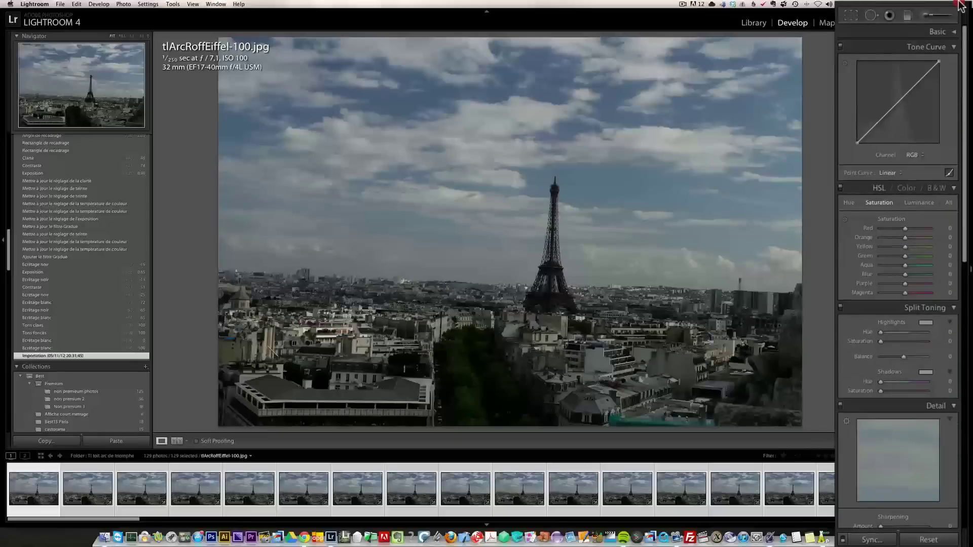
{"action": "left_click", "coordinate": [955, 32]}
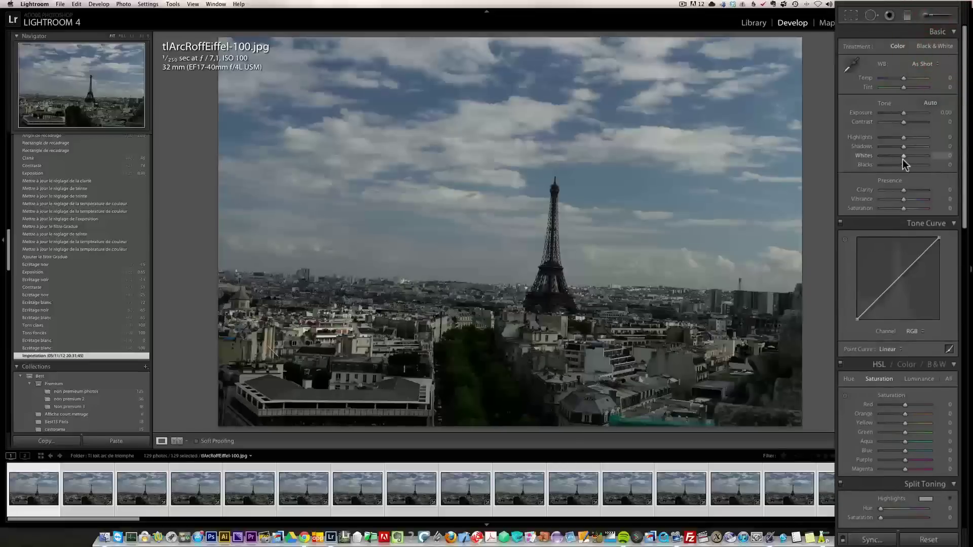
{"action": "left_click_drag", "start_coordinate": [923, 147], "coordinate": [861, 141]}
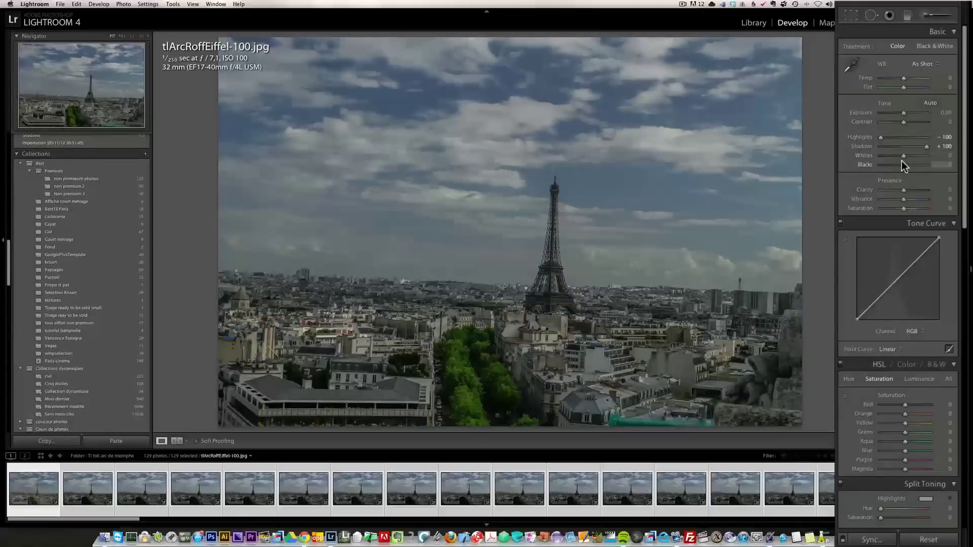
{"action": "key", "text": "alt"}
{"action": "left_click_drag", "start_coordinate": [905, 157], "coordinate": [922, 161]}
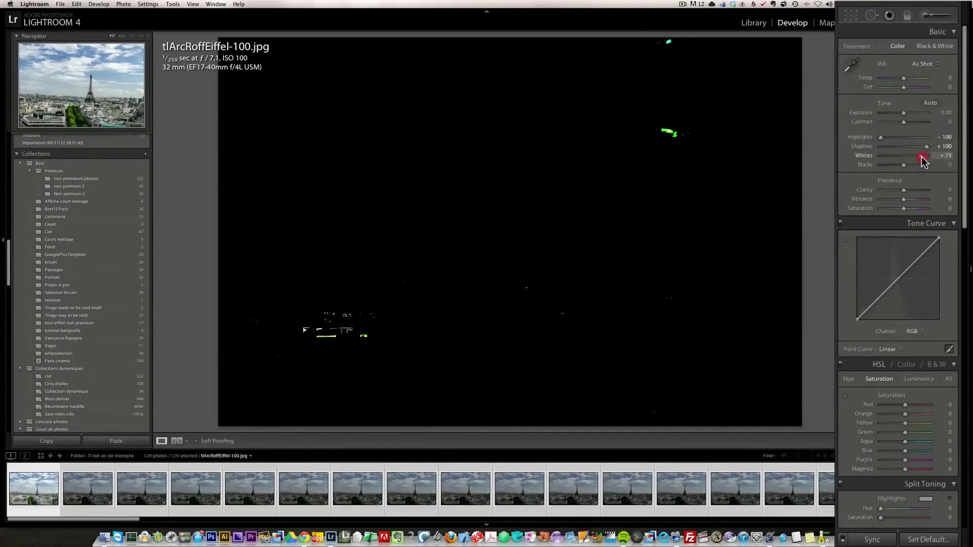
{"action": "left_click_drag", "start_coordinate": [921, 158], "coordinate": [896, 165]}
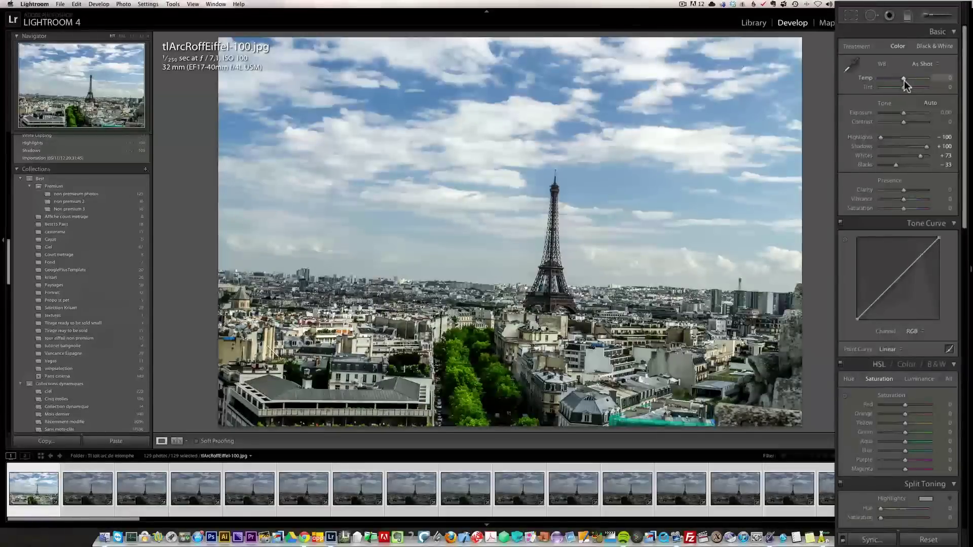
Step: Warm white balance to Temp +11, Tint +9; set Exposure +0.20, Contrast +4, Vibrance +62
{"action": "left_click", "coordinate": [919, 64]}
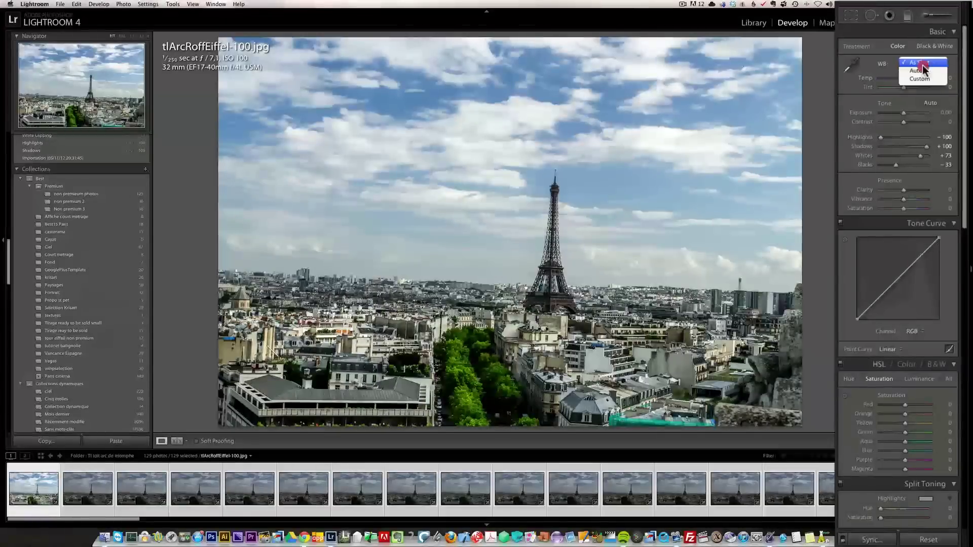
{"action": "left_click", "coordinate": [887, 71]}
{"action": "left_click_drag", "start_coordinate": [903, 78], "coordinate": [907, 127]}
{"action": "left_click_drag", "start_coordinate": [916, 199], "coordinate": [919, 202]}
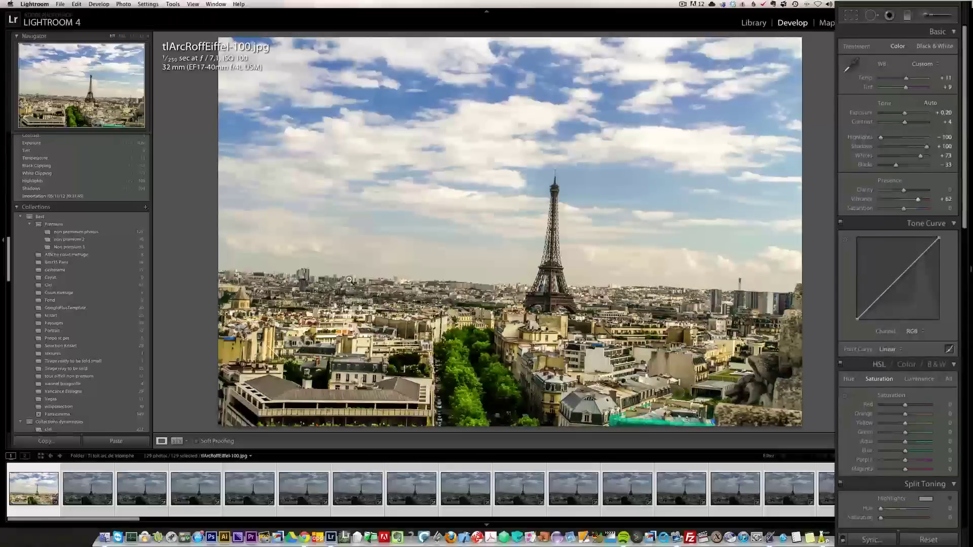
Step: Level the horizon with the Angle straighten tool (-1.99°) and commit the crop
{"action": "left_click", "coordinate": [852, 17]}
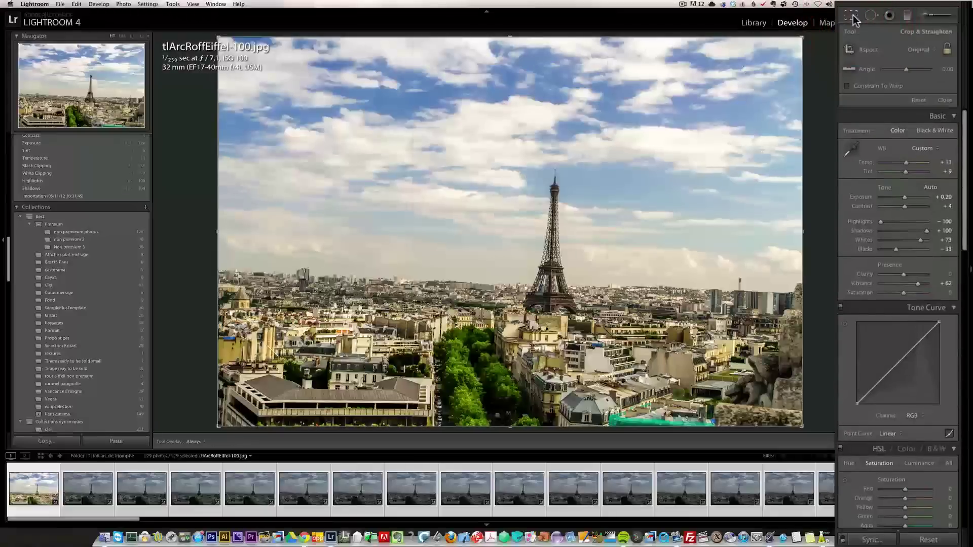
{"action": "left_click", "coordinate": [849, 69]}
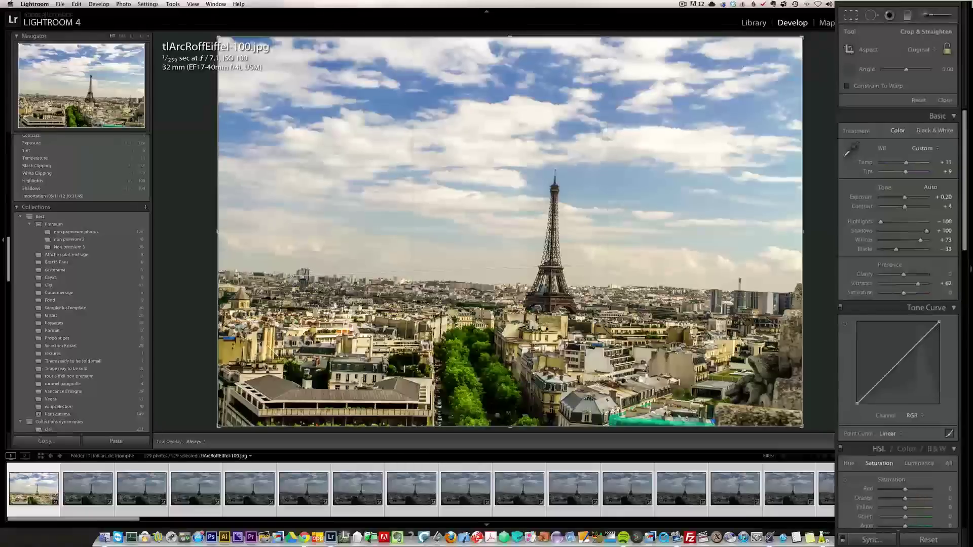
{"action": "mouse_move", "coordinate": [583, 266]}
{"action": "left_mouse_down"}
{"action": "mouse_move", "coordinate": [682, 274]}
{"action": "mouse_move", "coordinate": [705, 289]}
{"action": "left_mouse_up"}
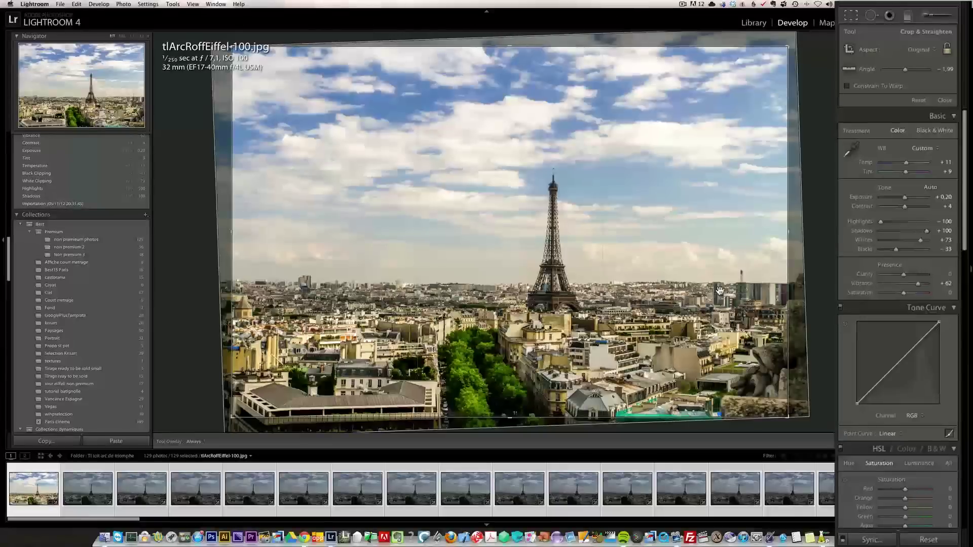
{"action": "key", "text": "Return"}
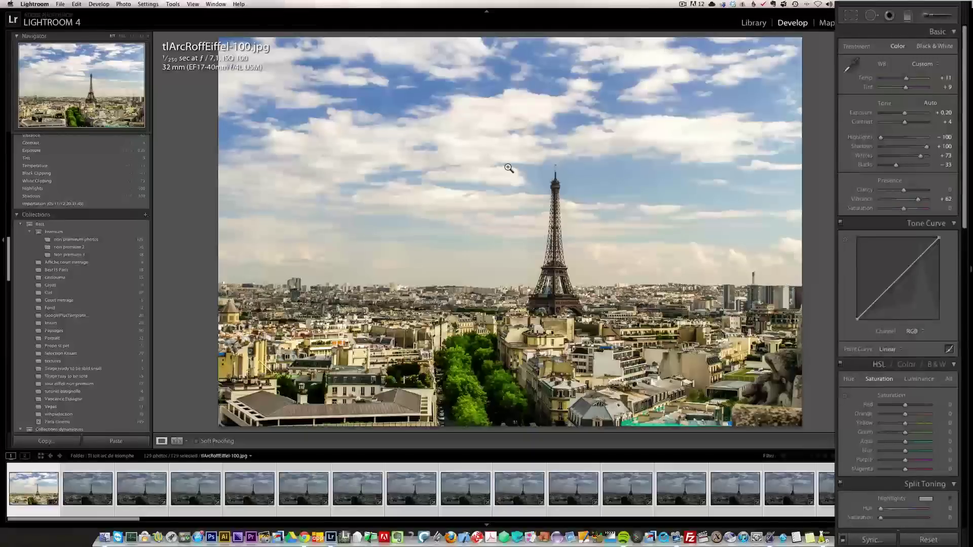
Step: Add a sky graduated filter with Exposure -0.33 and Temp -20, then set Clarity to +38
{"action": "left_click", "coordinate": [906, 19]}
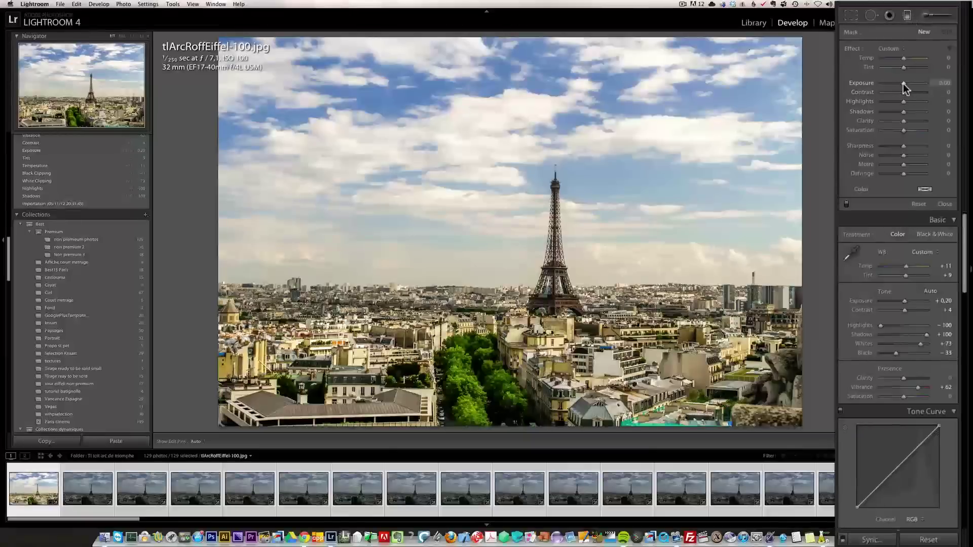
{"action": "left_click_drag", "start_coordinate": [904, 83], "coordinate": [902, 84]}
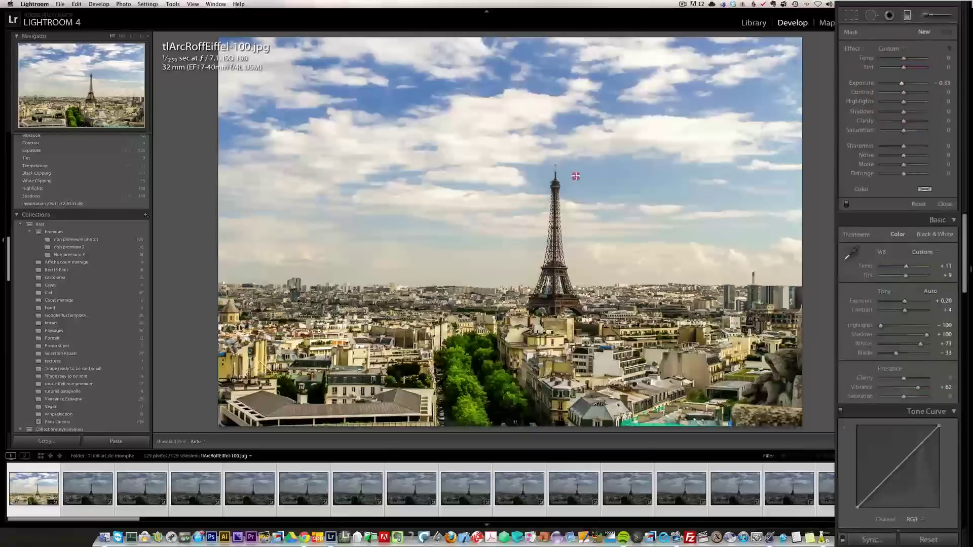
{"action": "left_click_drag", "start_coordinate": [576, 176], "coordinate": [576, 337]}
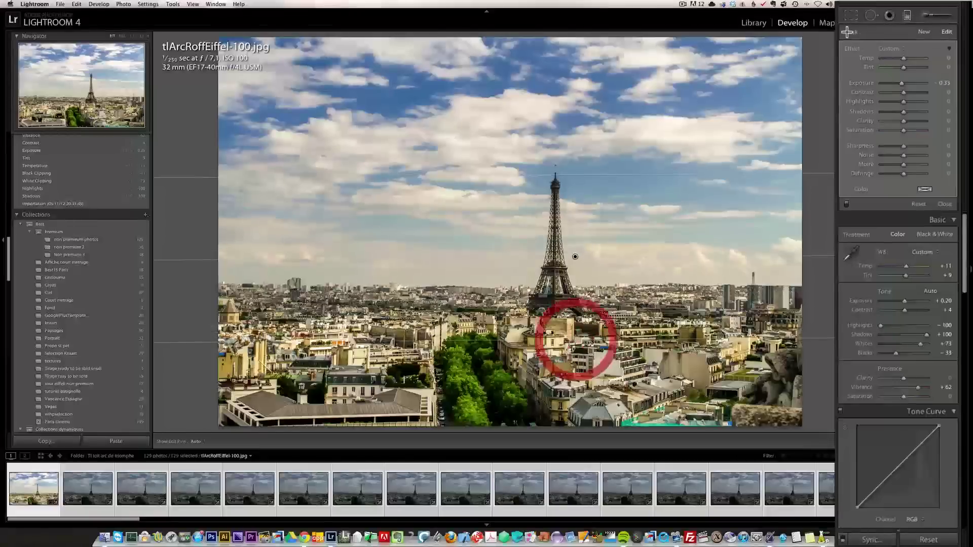
{"action": "left_click_drag", "start_coordinate": [906, 60], "coordinate": [903, 61]}
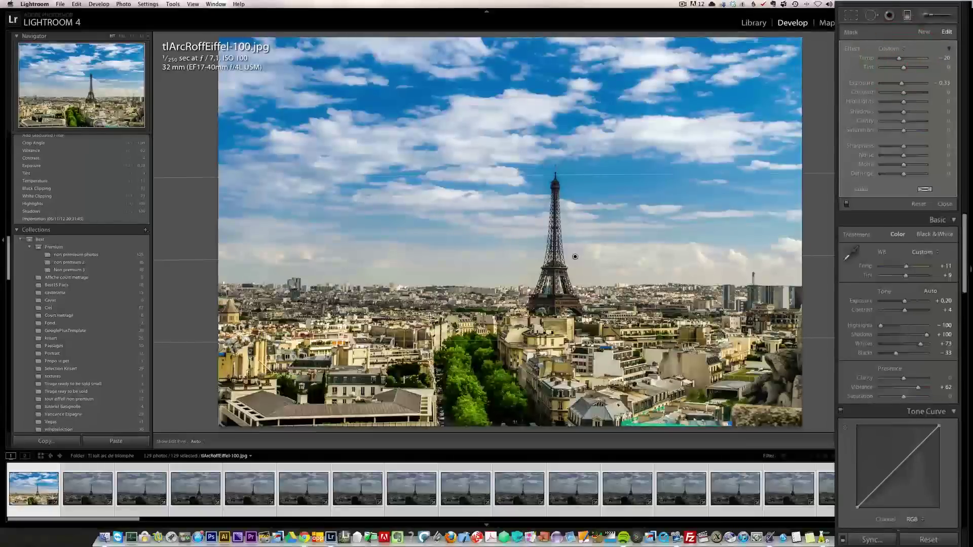
{"action": "left_click", "coordinate": [947, 204]}
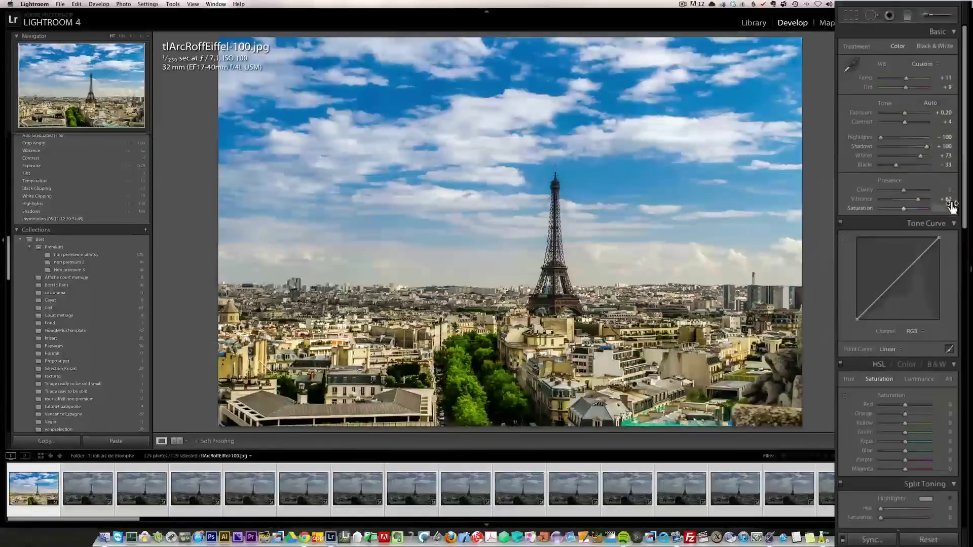
{"action": "left_click", "coordinate": [911, 191]}
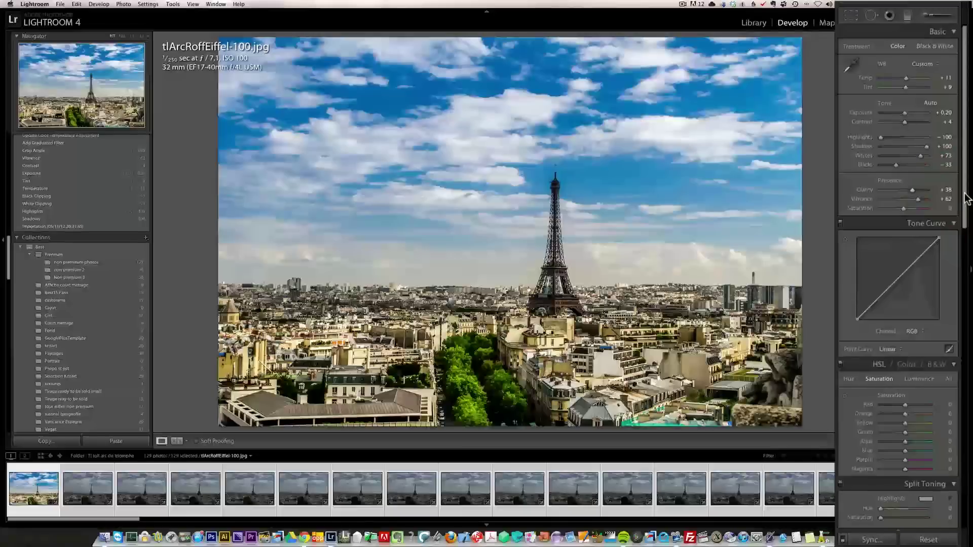
{"action": "left_click_drag", "start_coordinate": [965, 197], "coordinate": [965, 507]}
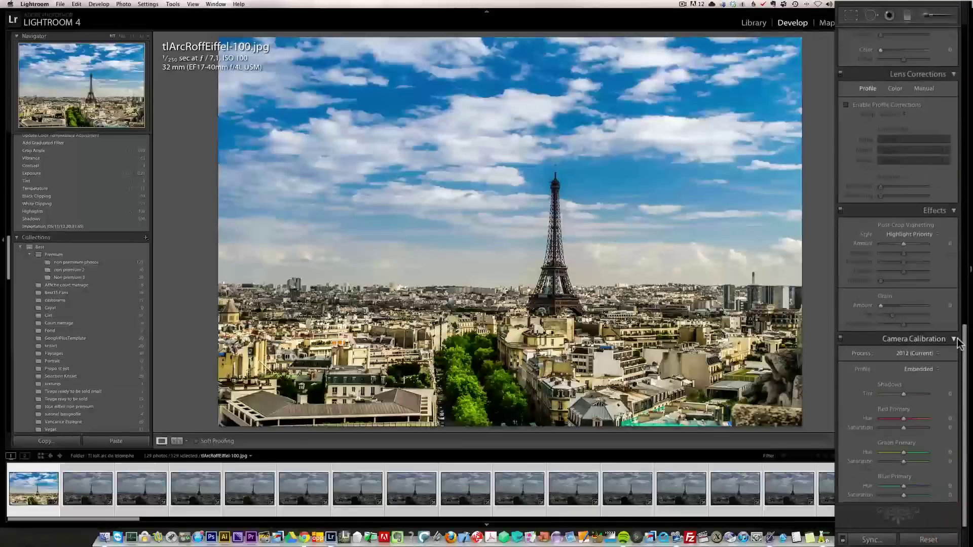
{"action": "left_click", "coordinate": [928, 369]}
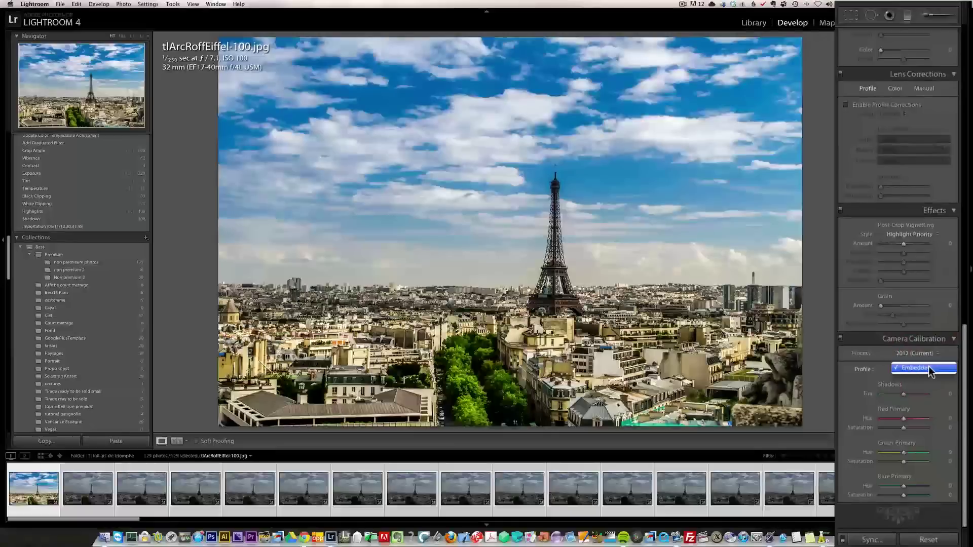
{"action": "left_click", "coordinate": [880, 370]}
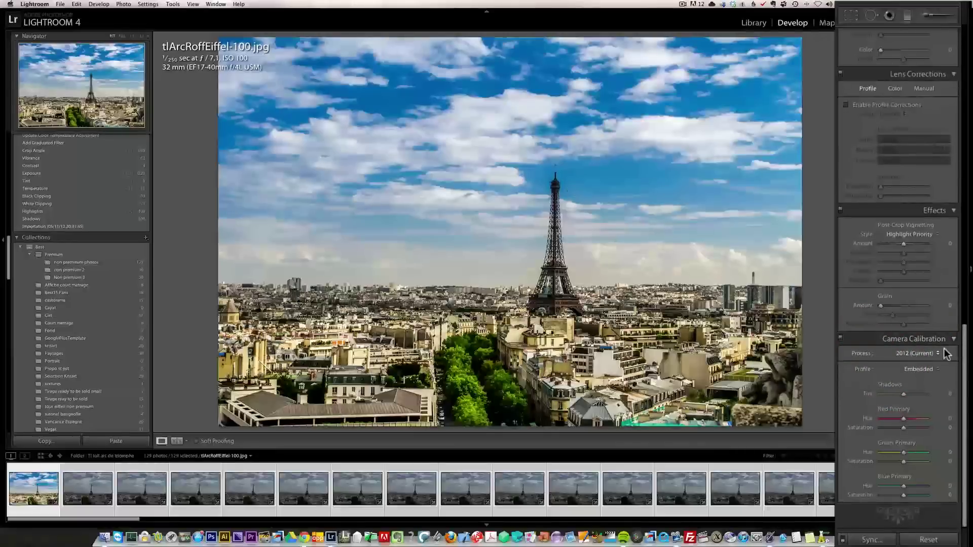
{"action": "left_click_drag", "start_coordinate": [966, 354], "coordinate": [966, 36]}
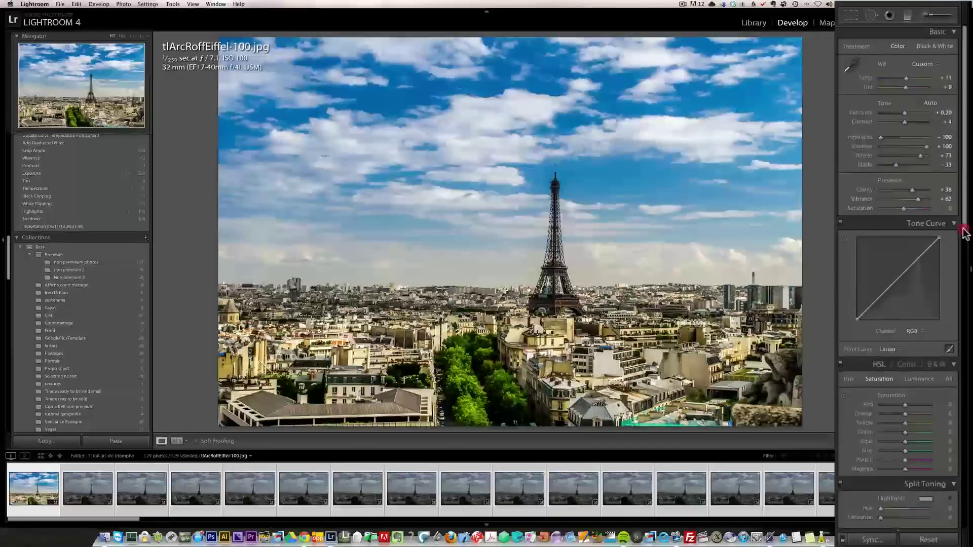
Step: Add a subtle post-crop edge vignette, then bring up Synchronize Settings for all 129 frames
{"action": "left_click_drag", "start_coordinate": [966, 226], "coordinate": [966, 411]}
{"action": "left_click_drag", "start_coordinate": [966, 284], "coordinate": [966, 309]}
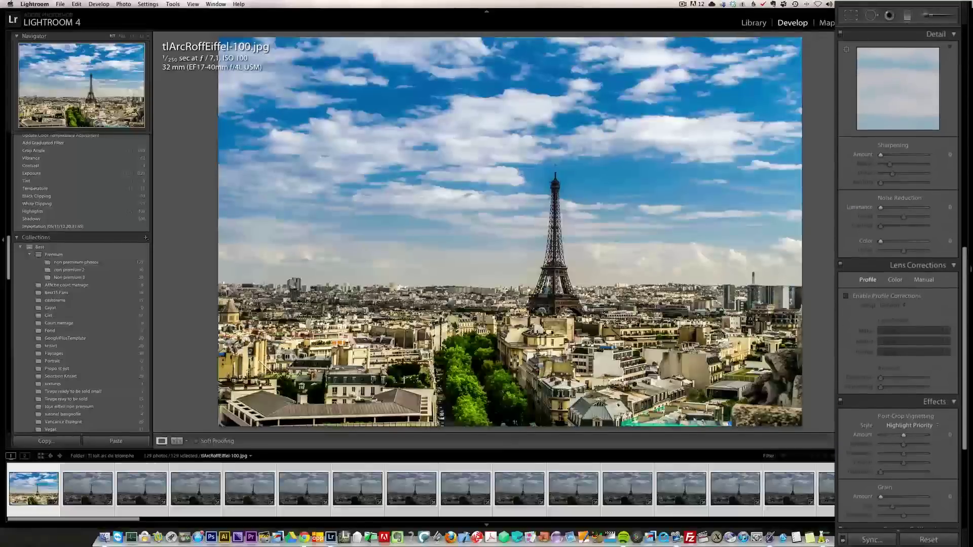
{"action": "left_click_drag", "start_coordinate": [903, 436], "coordinate": [897, 437]}
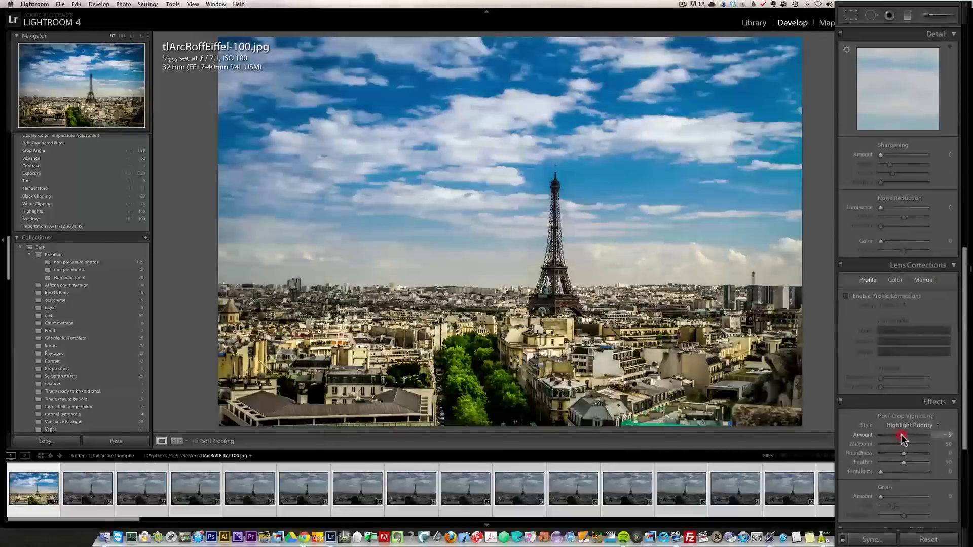
{"action": "double_click", "coordinate": [897, 436]}
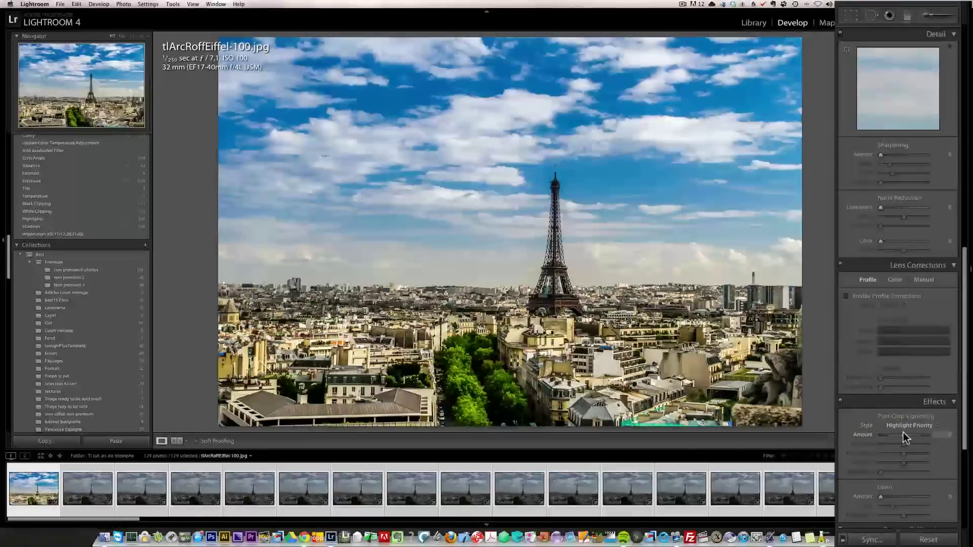
{"action": "left_click_drag", "start_coordinate": [903, 435], "coordinate": [899, 434]}
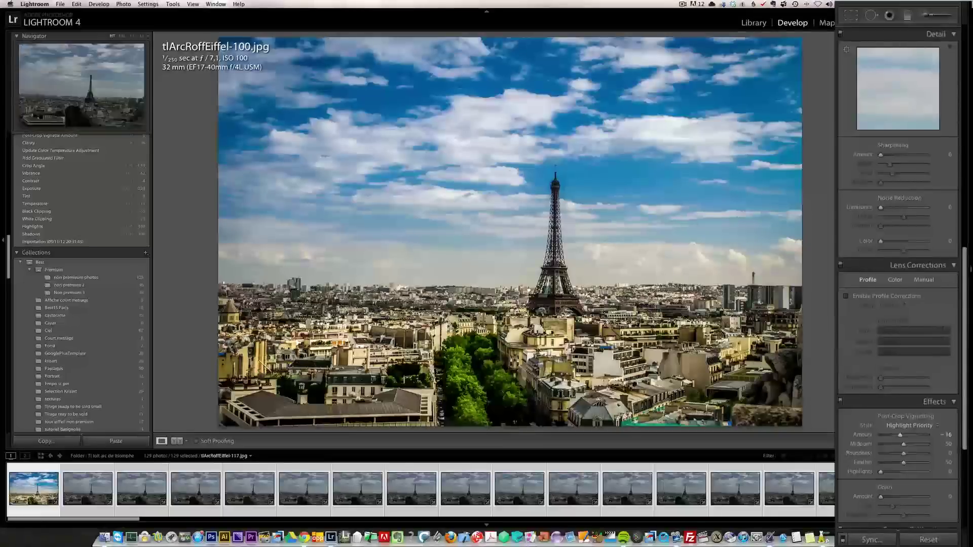
{"action": "left_click", "coordinate": [872, 539]}
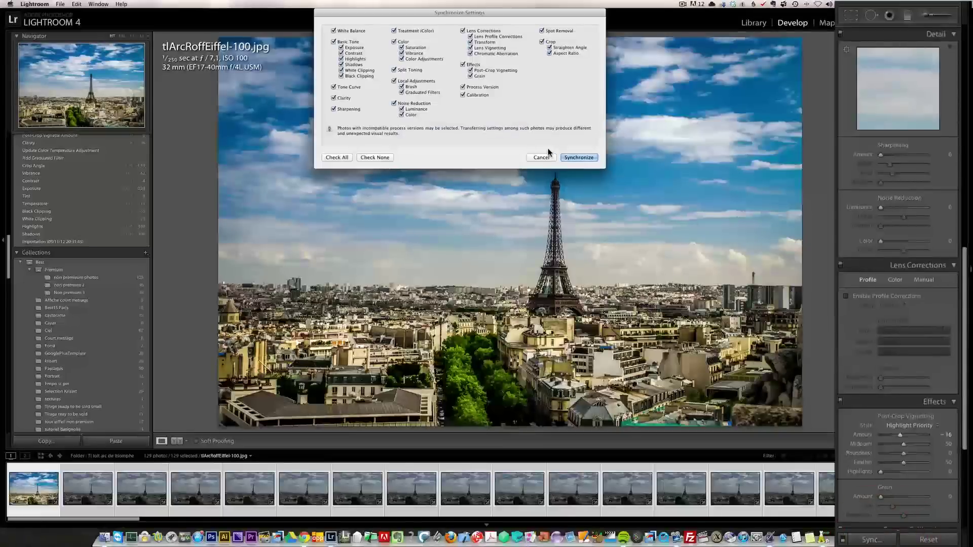
Step: Synchronize the Eiffel Tower edits to every selected frame, then switch to the Slideshow module
{"action": "left_click", "coordinate": [590, 157]}
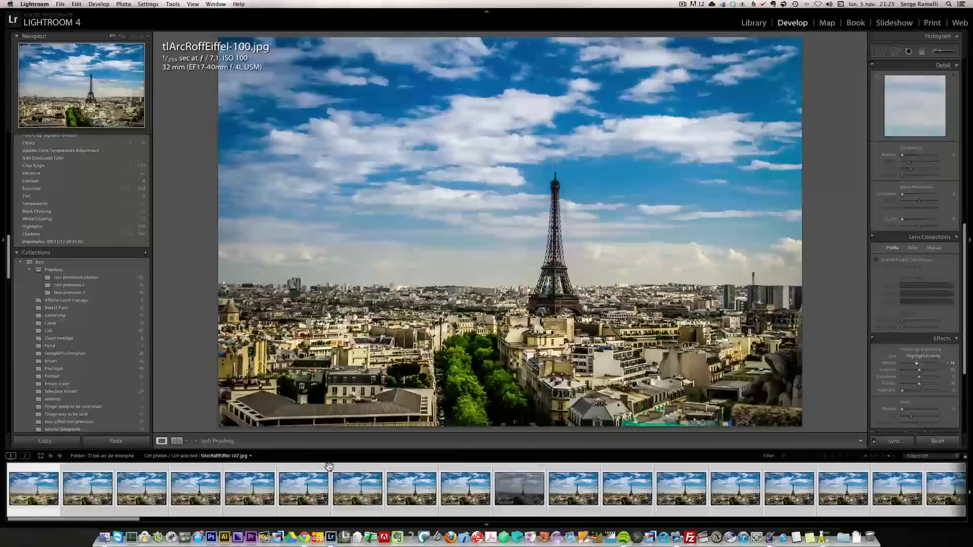
{"action": "left_click", "coordinate": [893, 26]}
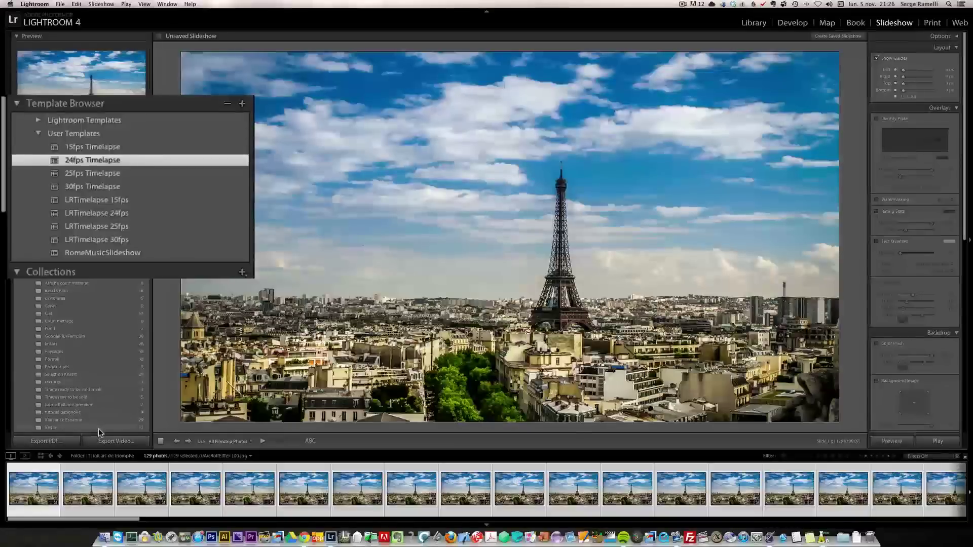
{"action": "left_click", "coordinate": [124, 441]}
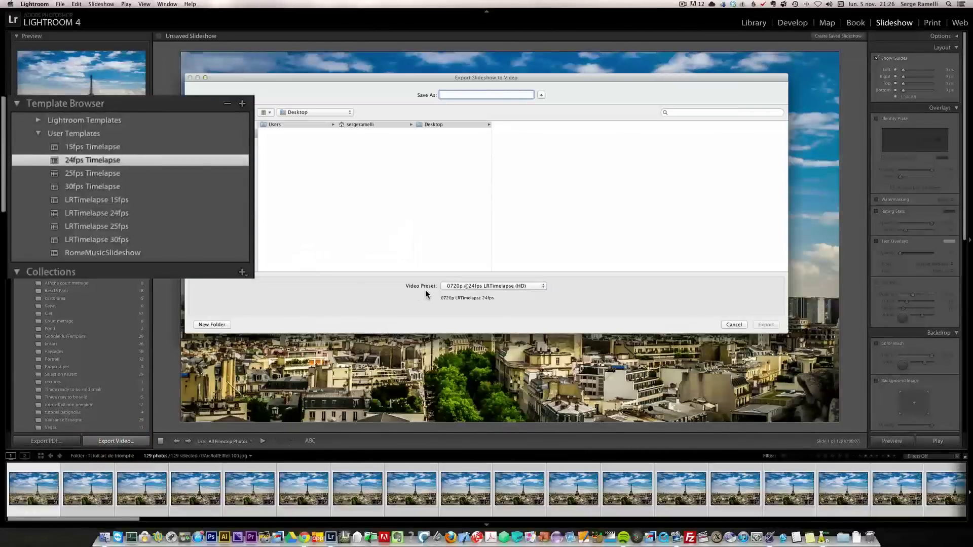
{"action": "left_click", "coordinate": [475, 287]}
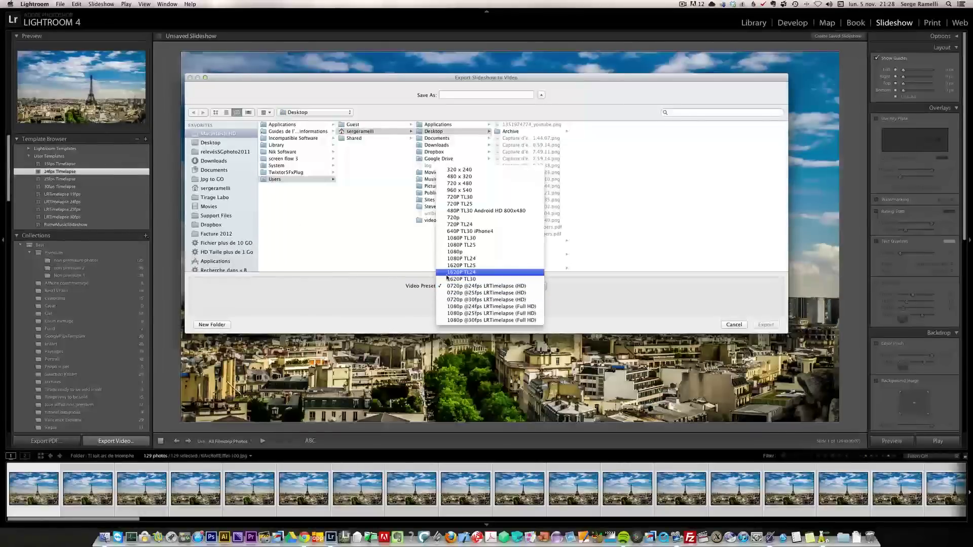
{"action": "left_click", "coordinate": [472, 287]}
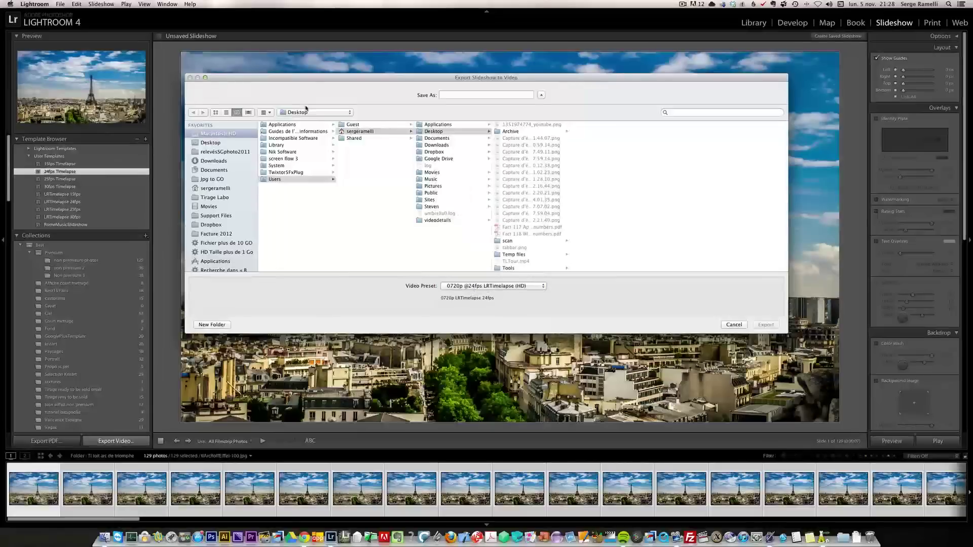
{"action": "left_click", "coordinate": [225, 143]}
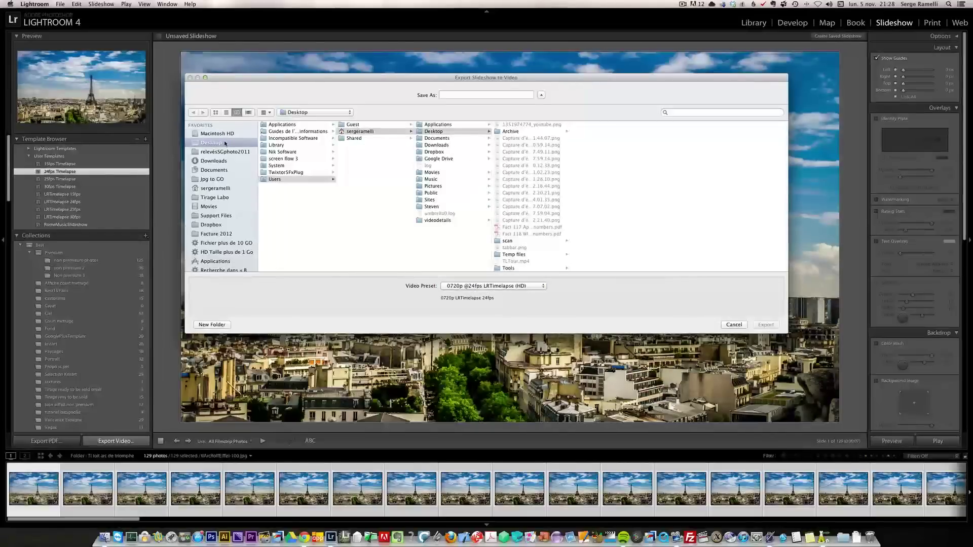
{"action": "left_click", "coordinate": [456, 95]}
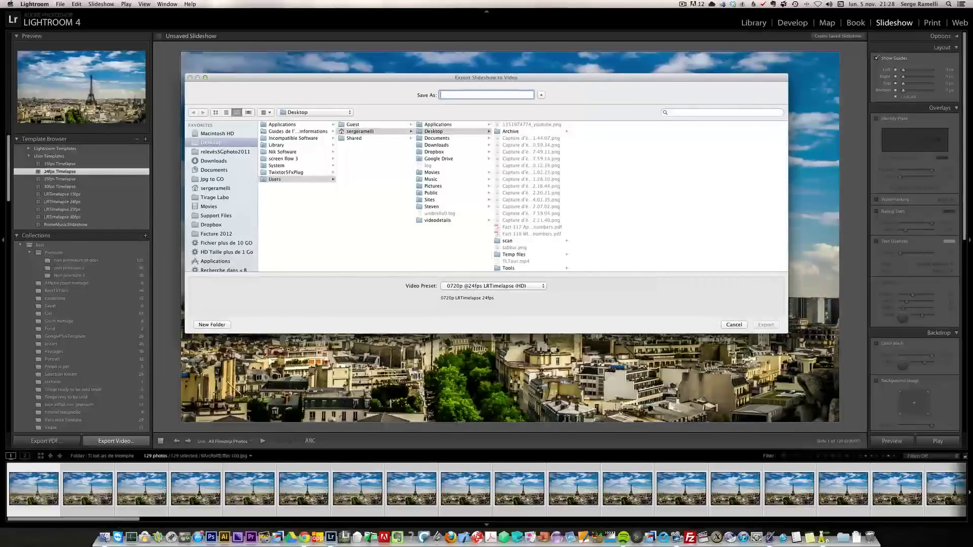
{"action": "type", "text": "EiffelTowerTimeLap"}
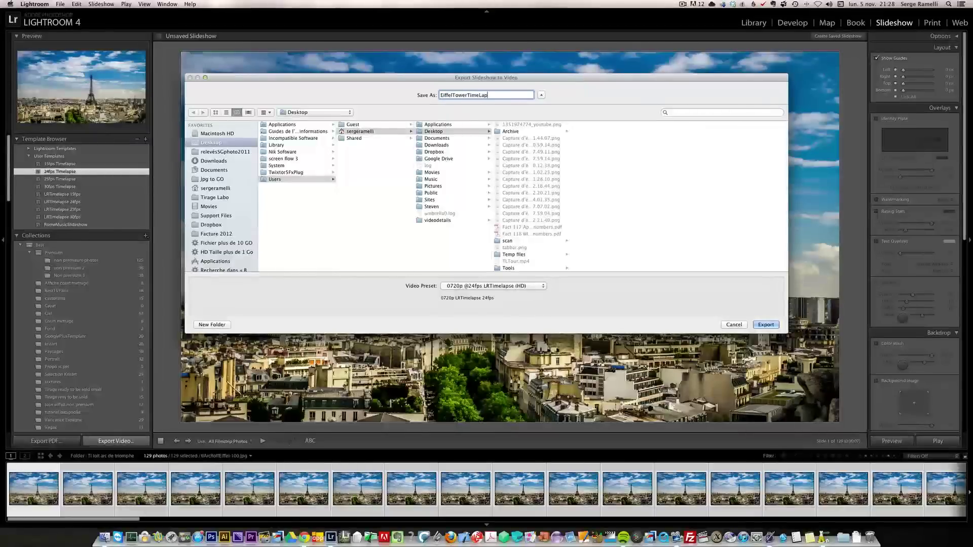
{"action": "type", "text": "se"}
Step: Render the slideshow to EiffelTowerTimeLapse.mp4
{"action": "left_click", "coordinate": [765, 325]}
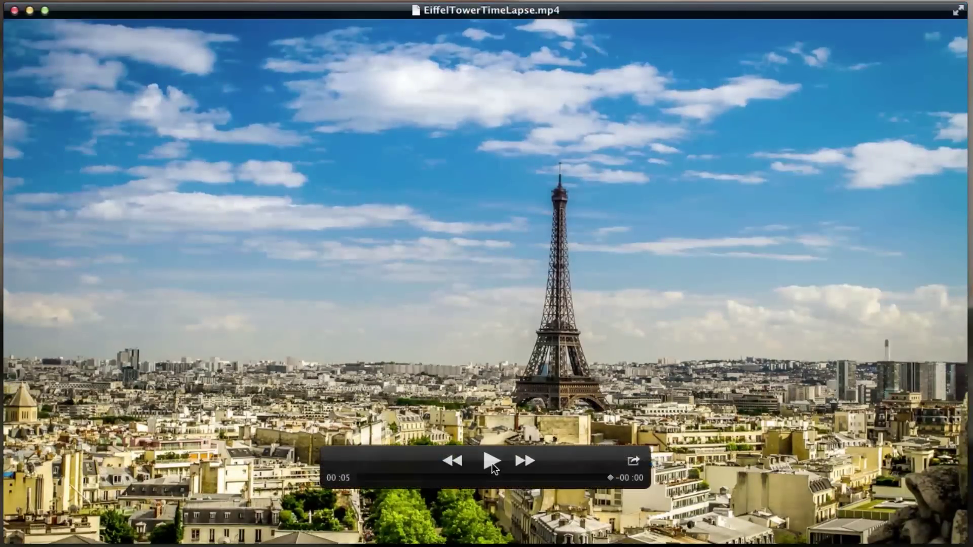
Step: Play EiffelTowerTimeLapse.mp4 in QuickTime Player twice, then close its window
{"action": "left_click", "coordinate": [492, 461]}
{"action": "key", "text": "Escape"}
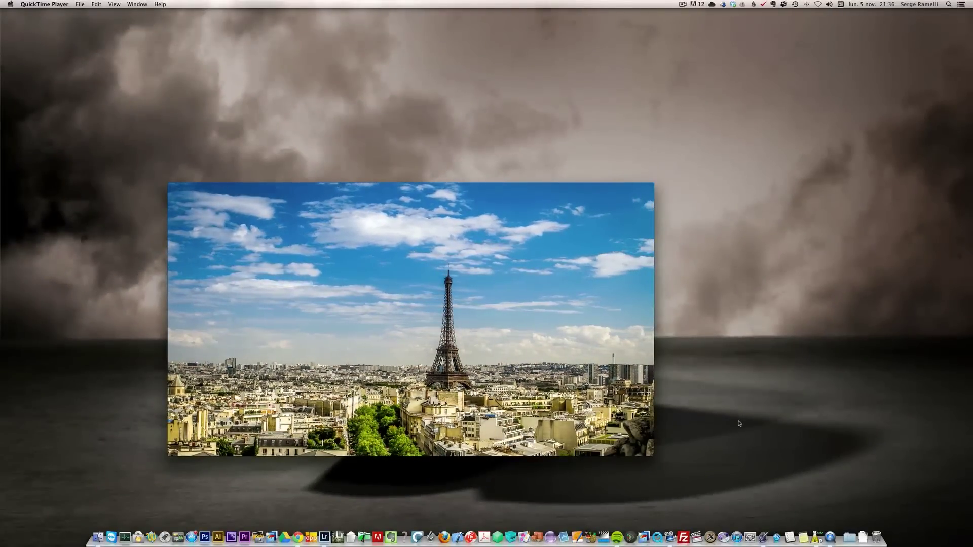
{"action": "mouse_move", "coordinate": [404, 421]}
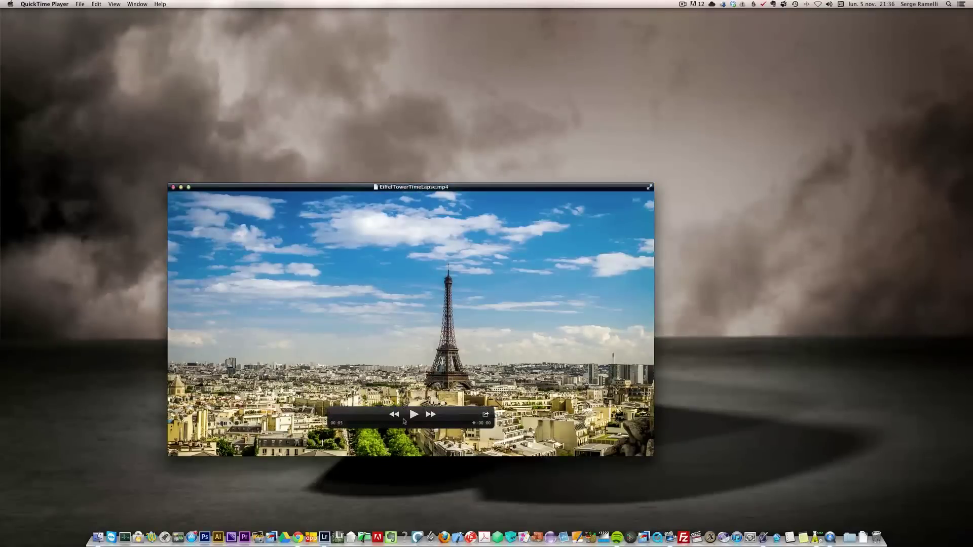
{"action": "left_click", "coordinate": [173, 188]}
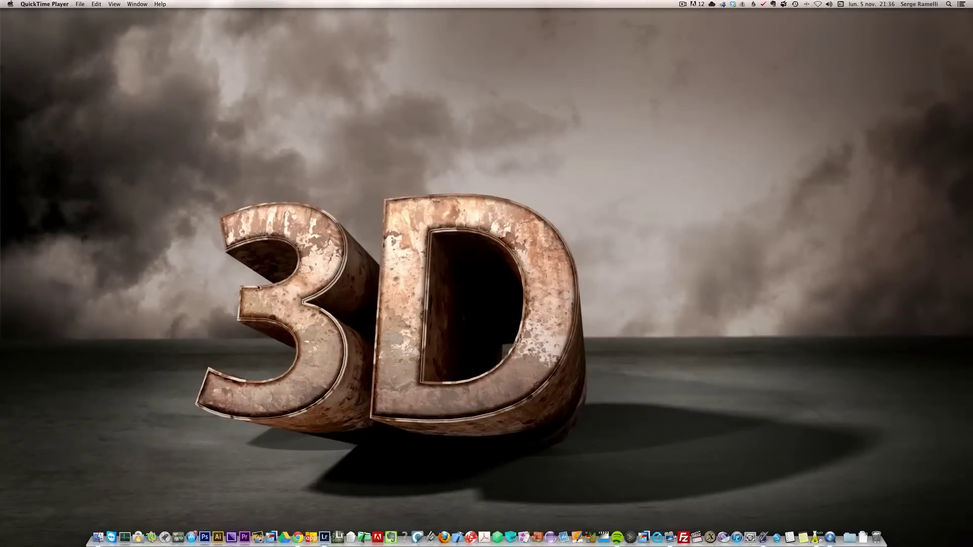
Step: Switch to the browser, scroll through the photoserge.com apps page, then go to the YouTube Episode 17 tab
{"action": "key", "text": "super+Tab"}
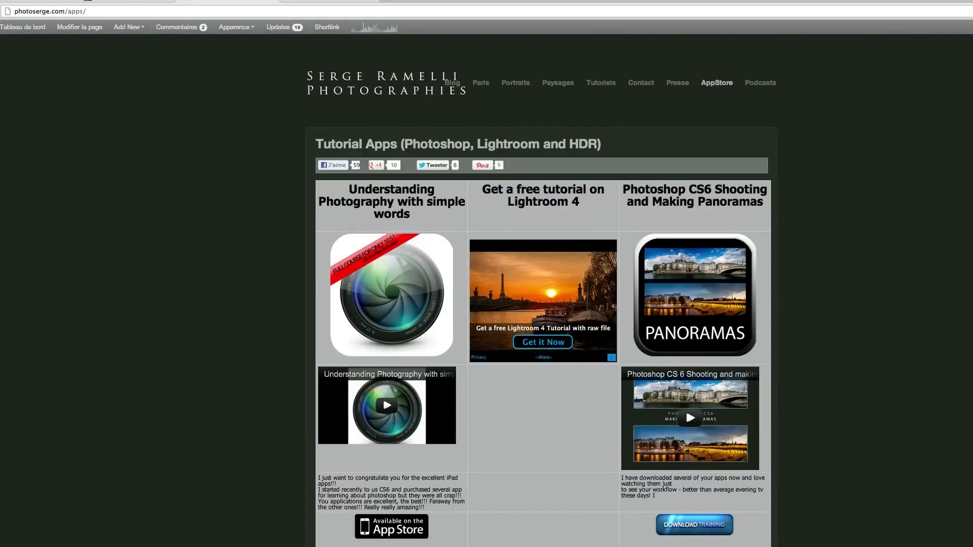
{"action": "scroll", "coordinate": [425, 344], "scroll_direction": "down", "scroll_amount": 5}
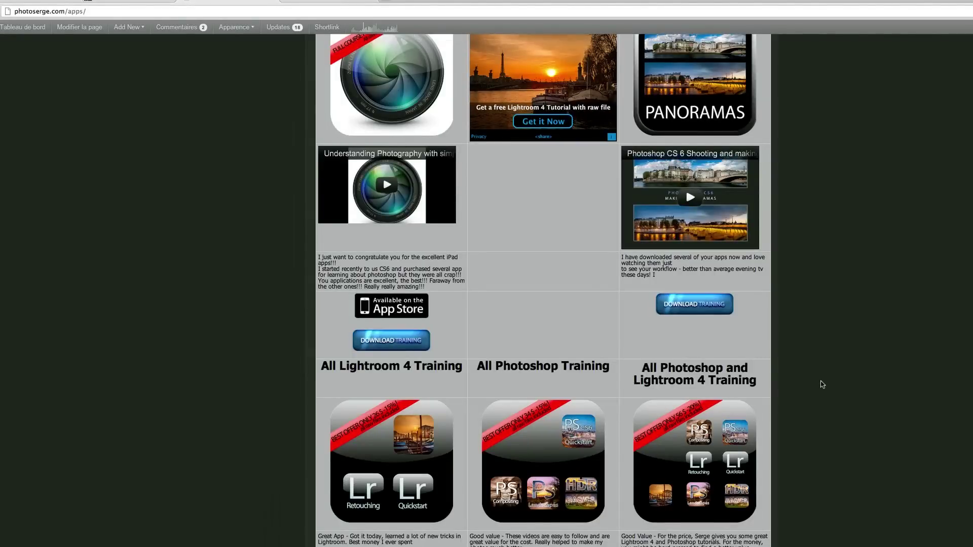
{"action": "scroll", "coordinate": [821, 380], "scroll_direction": "up", "scroll_amount": 5}
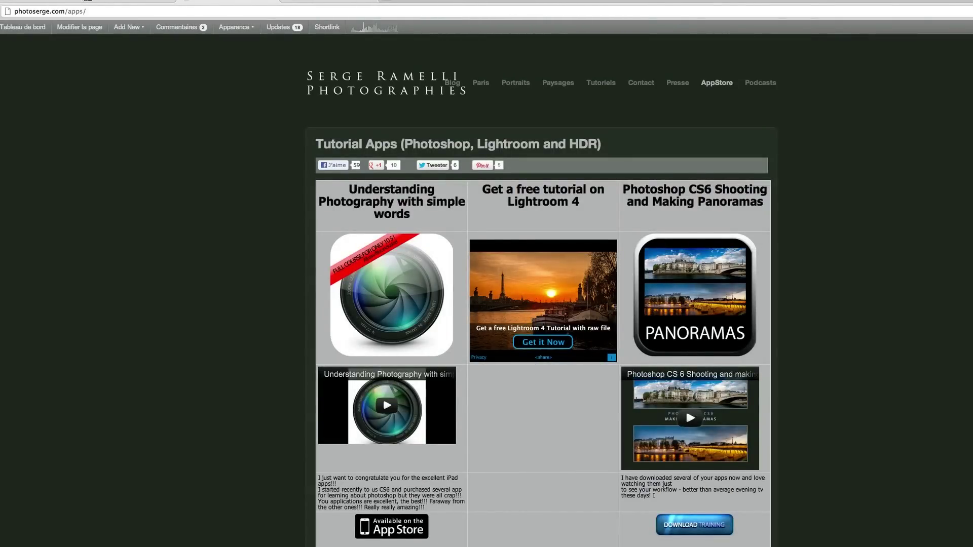
{"action": "left_click", "coordinate": [325, 1]}
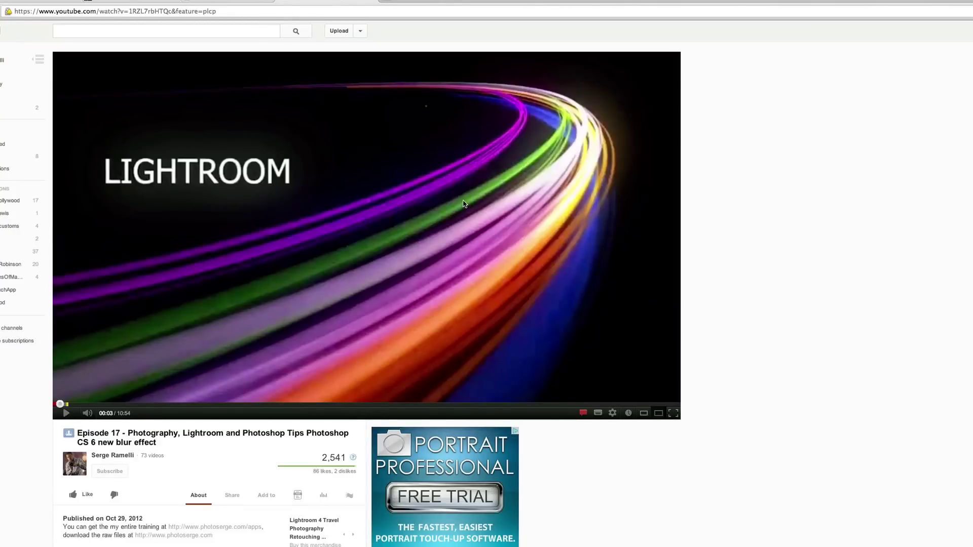
Step: Return to the photoserge.com/apps tab
{"action": "left_click", "coordinate": [249, 1]}
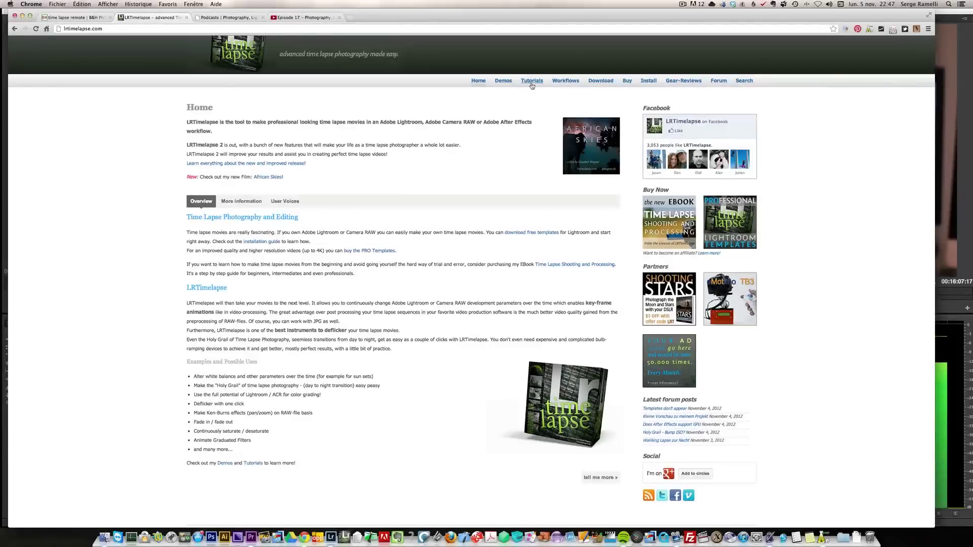
Step: Open the lrtimelapse.com Demos page and scroll through the Skies show reels and back up
{"action": "left_click", "coordinate": [507, 81]}
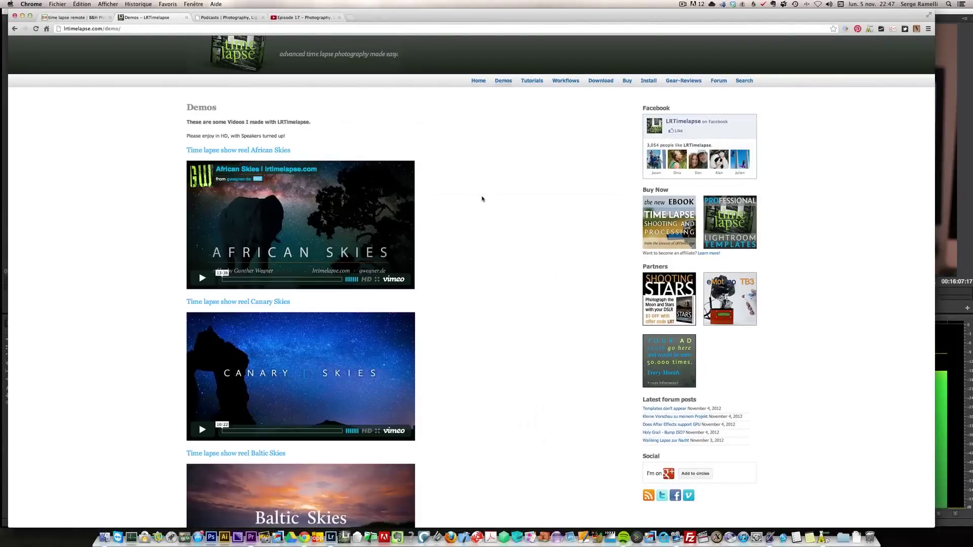
{"action": "scroll", "coordinate": [482, 198], "scroll_direction": "down", "scroll_amount": 3}
{"action": "scroll", "coordinate": [482, 198], "scroll_direction": "down", "scroll_amount": 3}
{"action": "scroll", "coordinate": [482, 198], "scroll_direction": "down", "scroll_amount": 3}
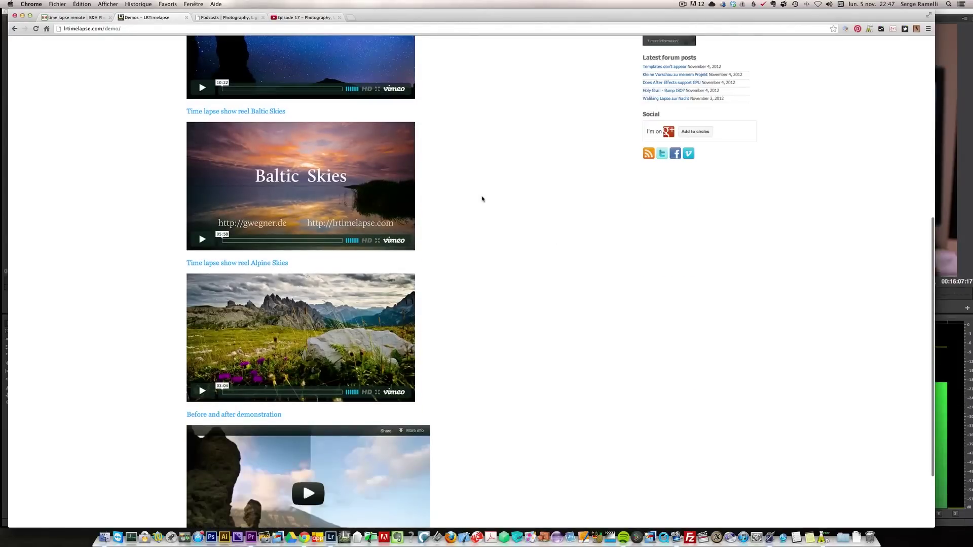
{"action": "scroll", "coordinate": [482, 199], "scroll_direction": "down", "scroll_amount": 3}
{"action": "scroll", "coordinate": [482, 198], "scroll_direction": "up", "scroll_amount": 9}
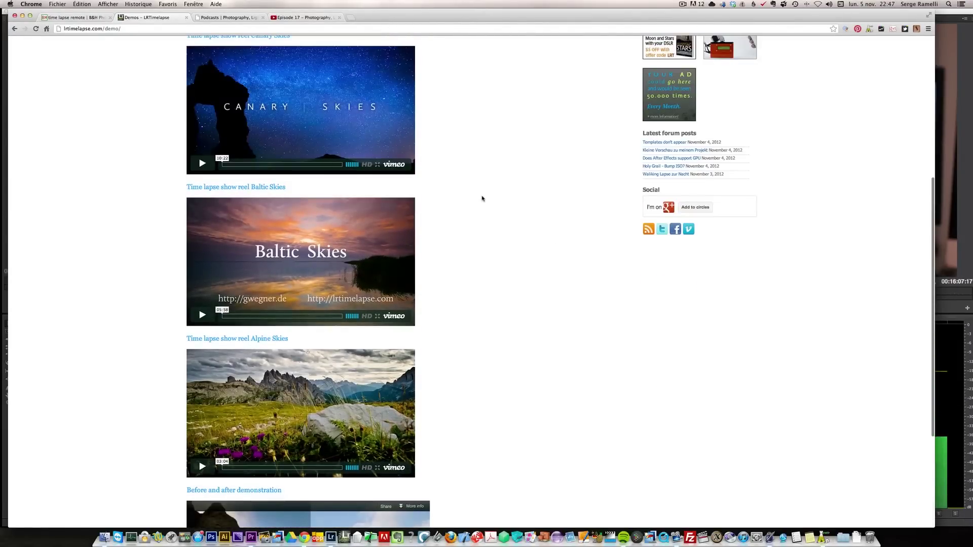
{"action": "scroll", "coordinate": [482, 199], "scroll_direction": "up", "scroll_amount": 2}
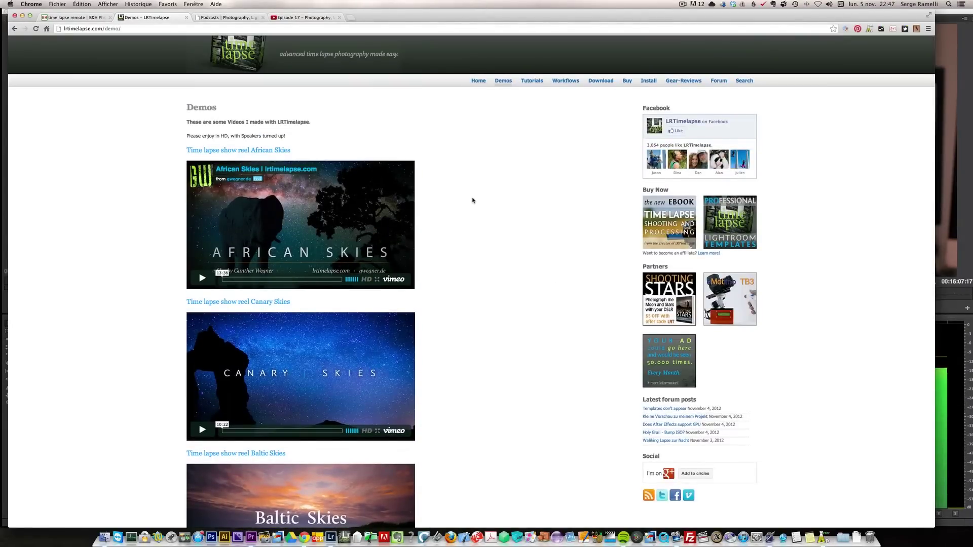